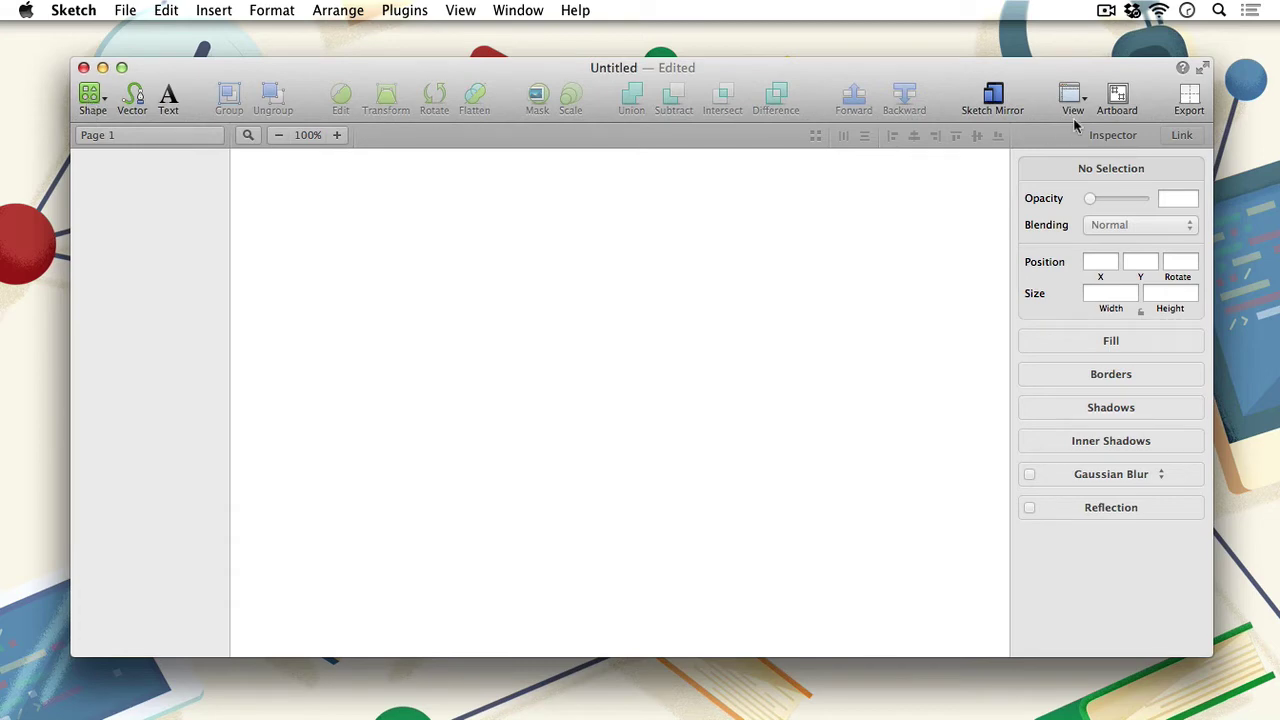
# - Switch the shape tool from Rectangle to Rounded rectangle
pyautogui.click(92, 95)
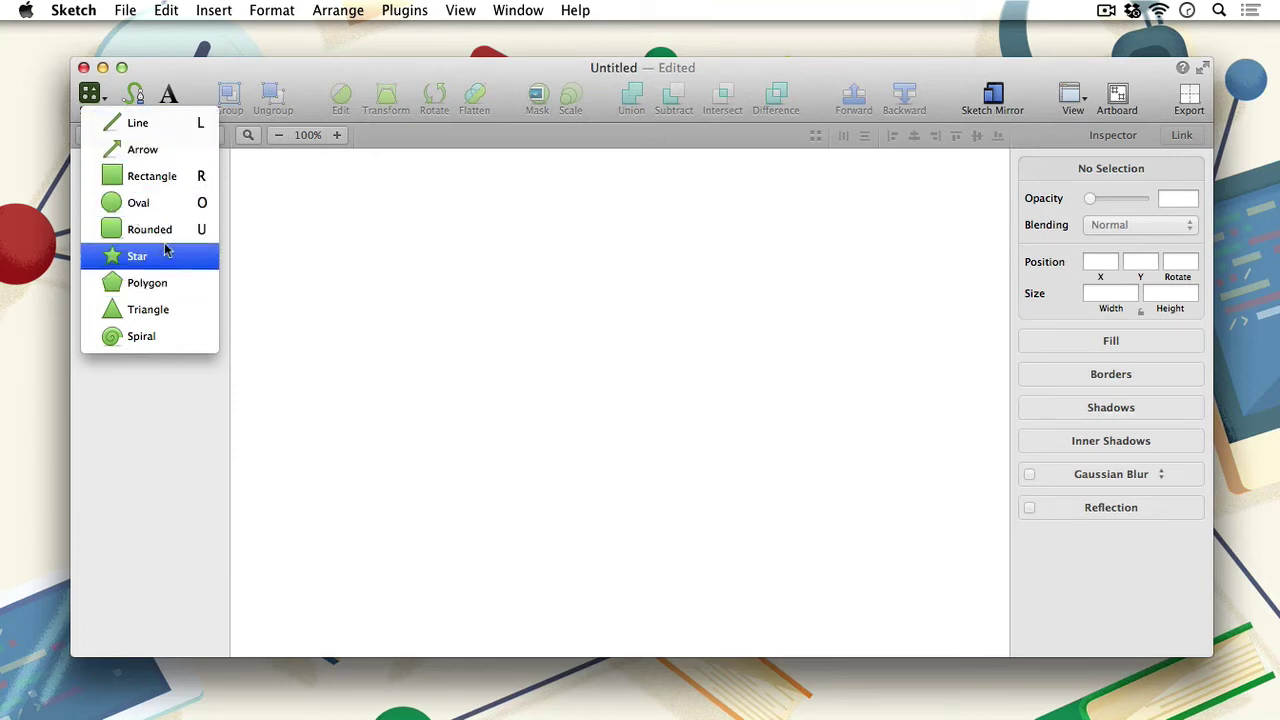
pyautogui.click(131, 181)
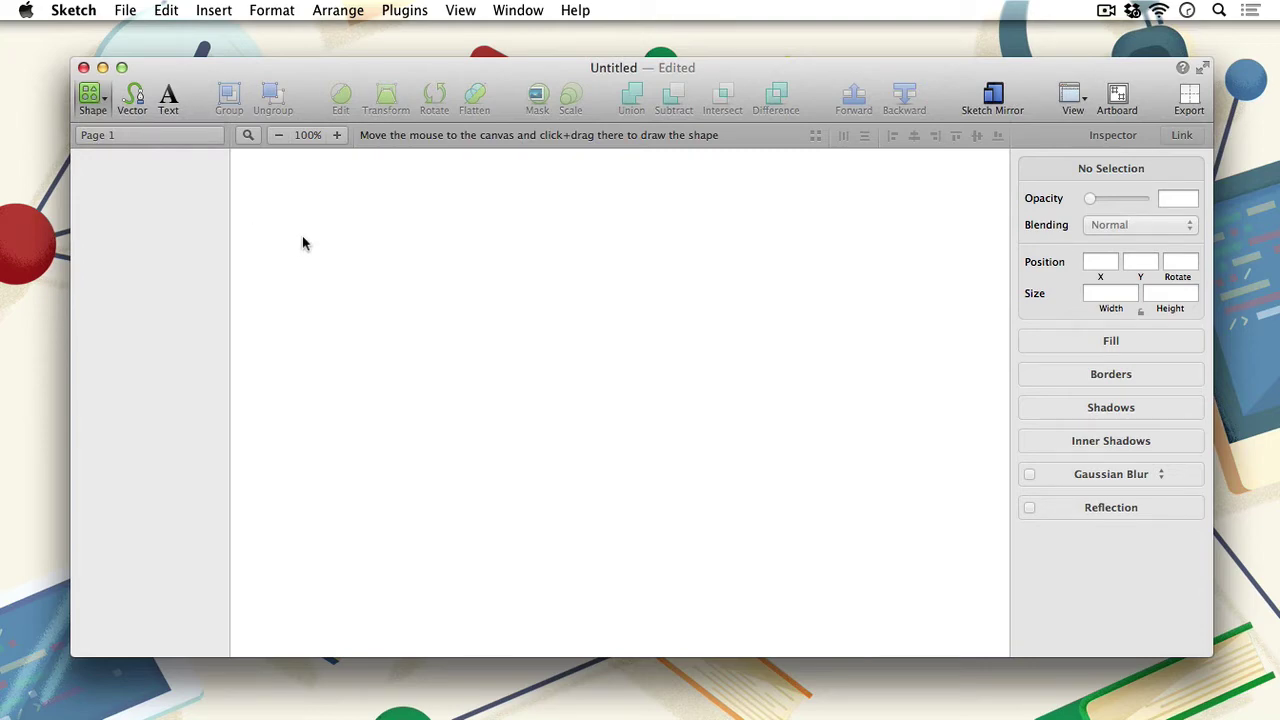
pyautogui.click(93, 100)
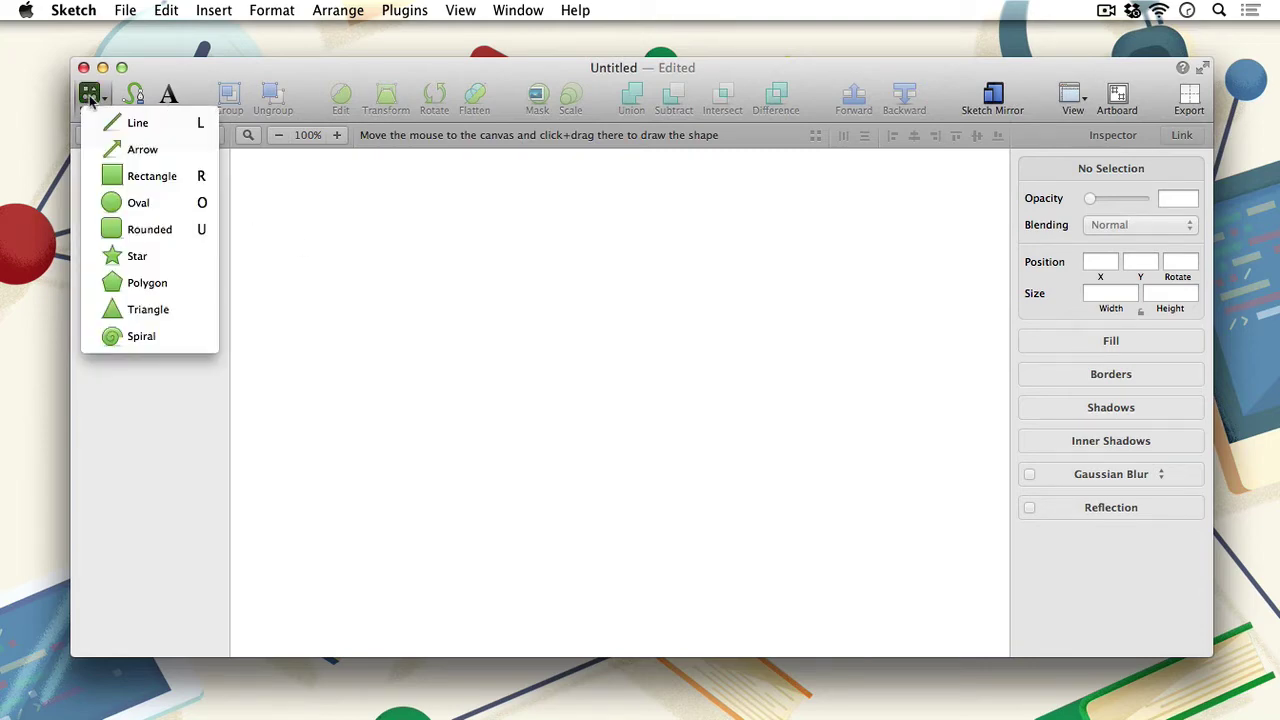
pyautogui.click(157, 230)
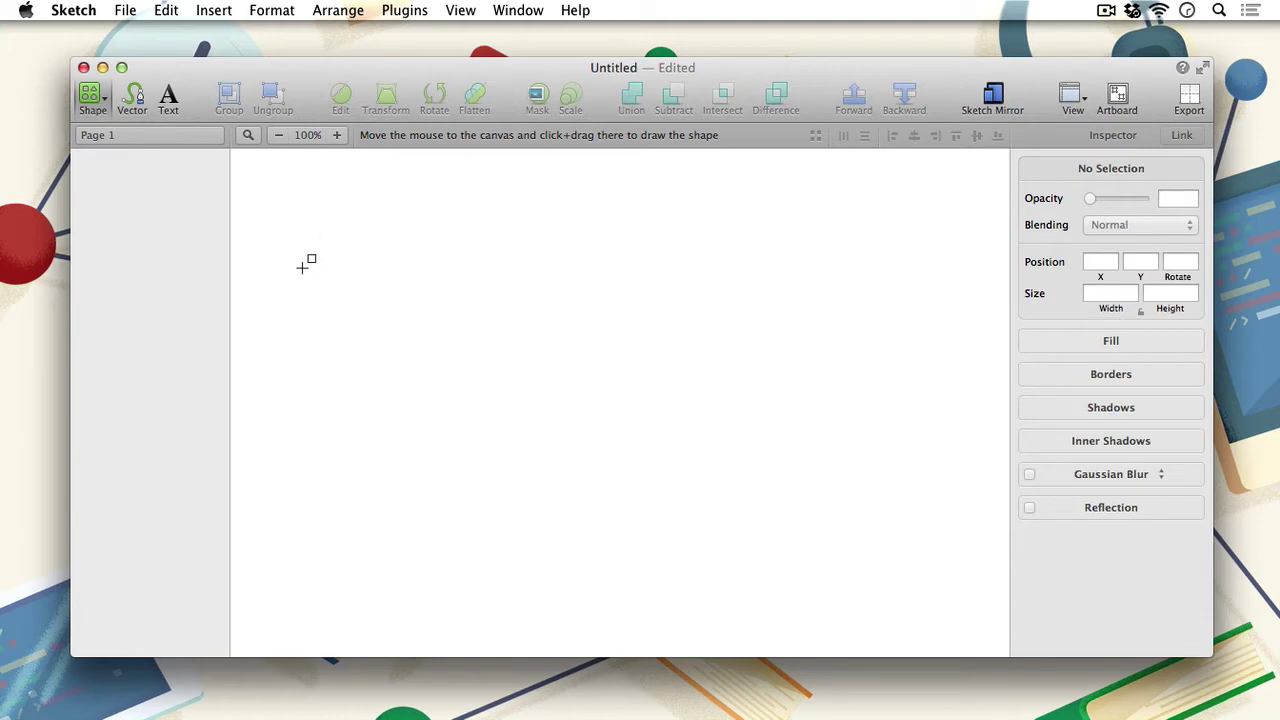
# - Draw a grey rectangle, centre it on the canvas, and shrink it to 173×34
pyautogui.moveTo(341, 284); pyautogui.dragTo(626, 398)
pyautogui.click(700, 405)
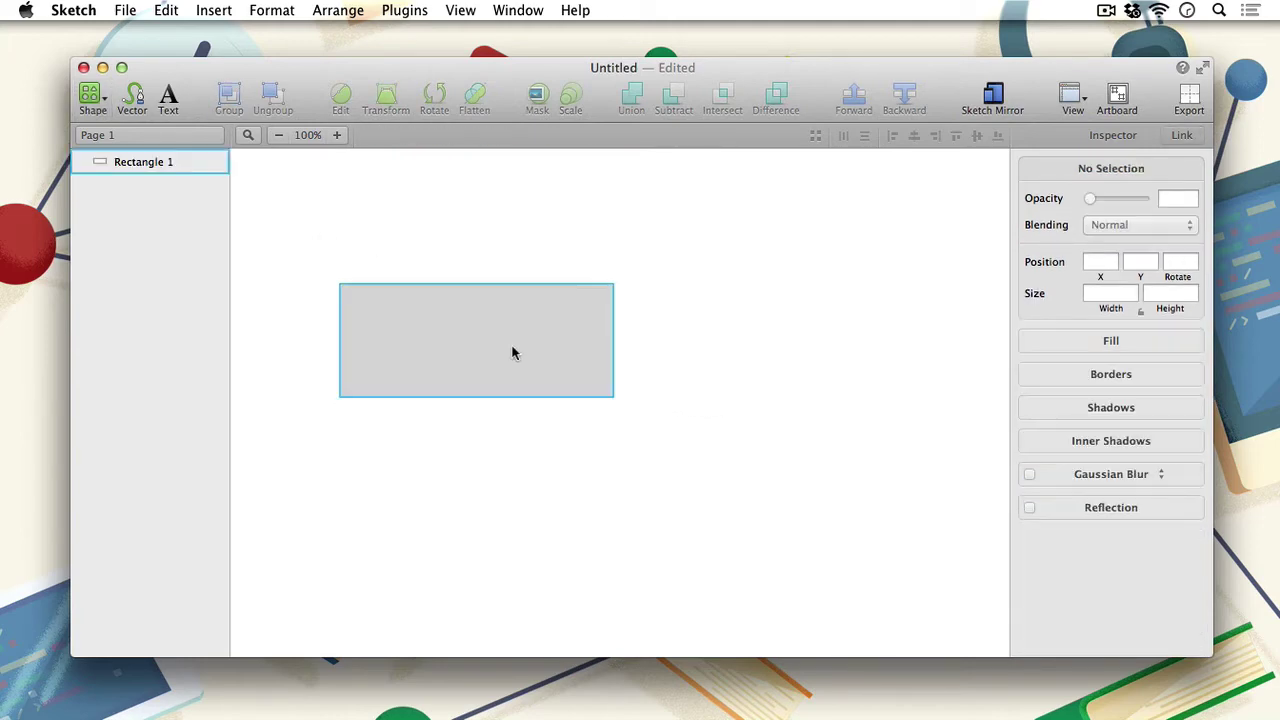
pyautogui.moveTo(450, 333); pyautogui.dragTo(547, 386)
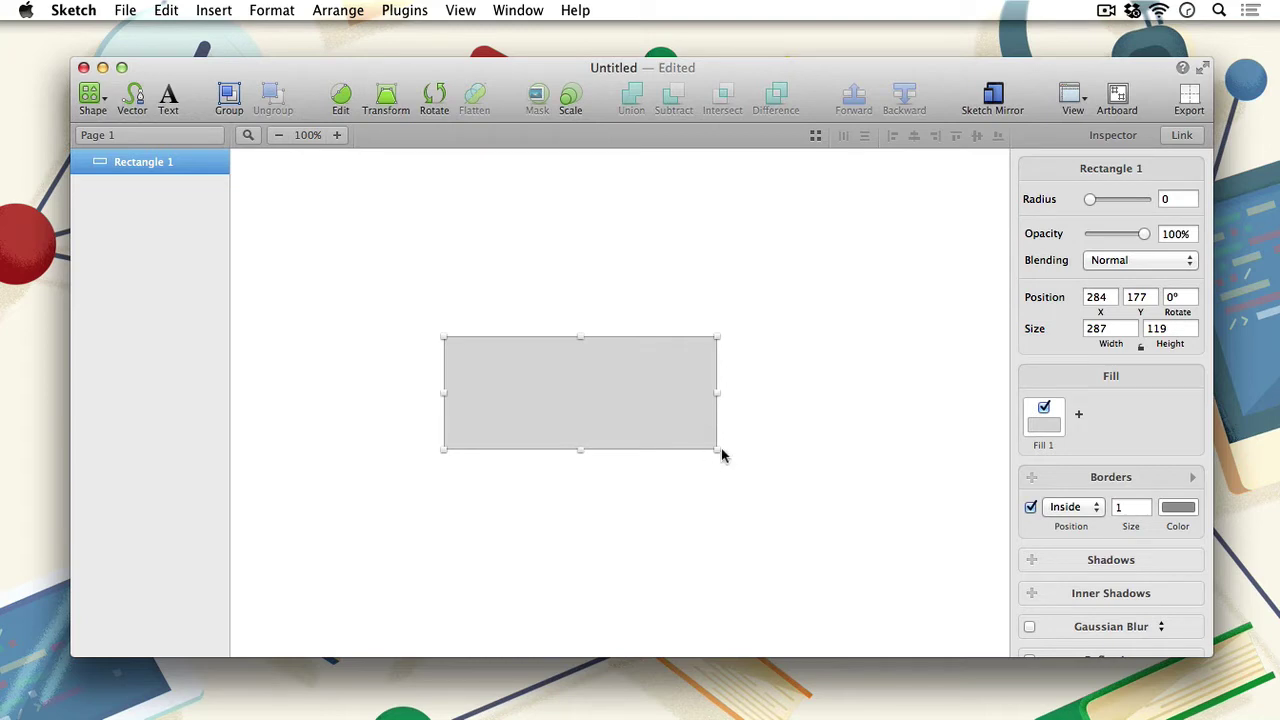
pyautogui.moveTo(716, 450); pyautogui.dragTo(652, 376)
pyautogui.click(717, 380)
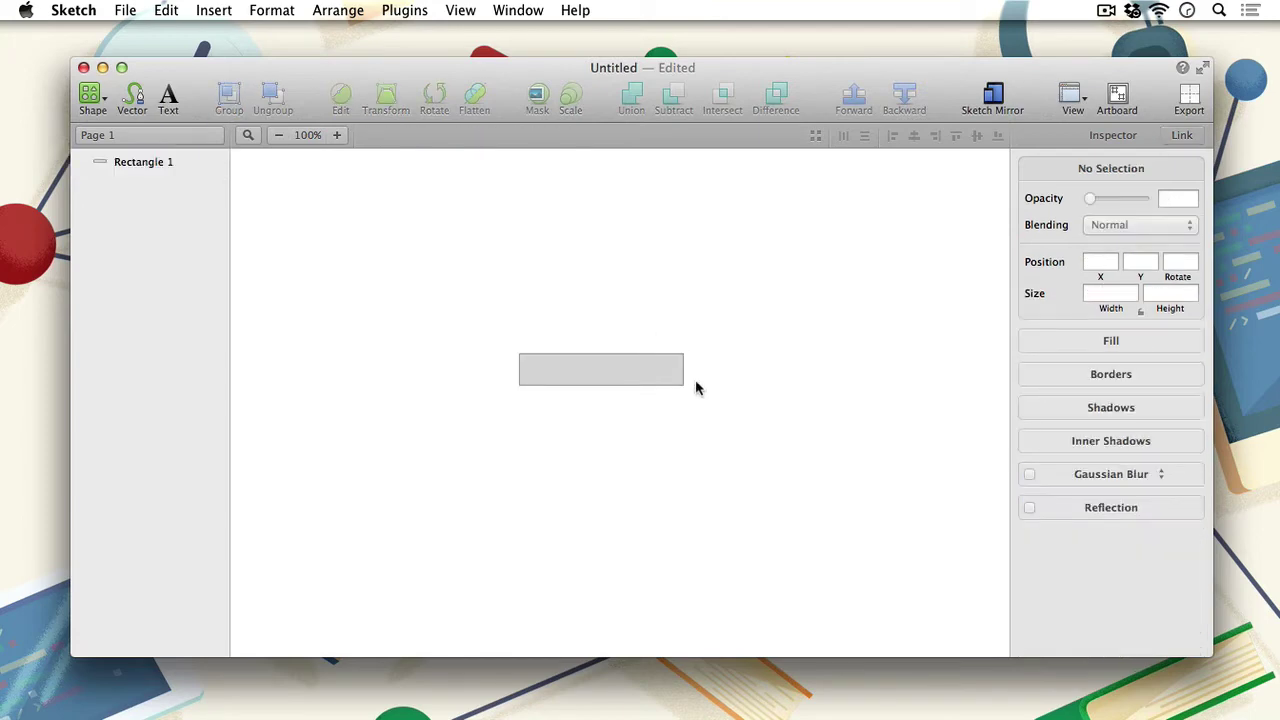
pyautogui.click(600, 373)
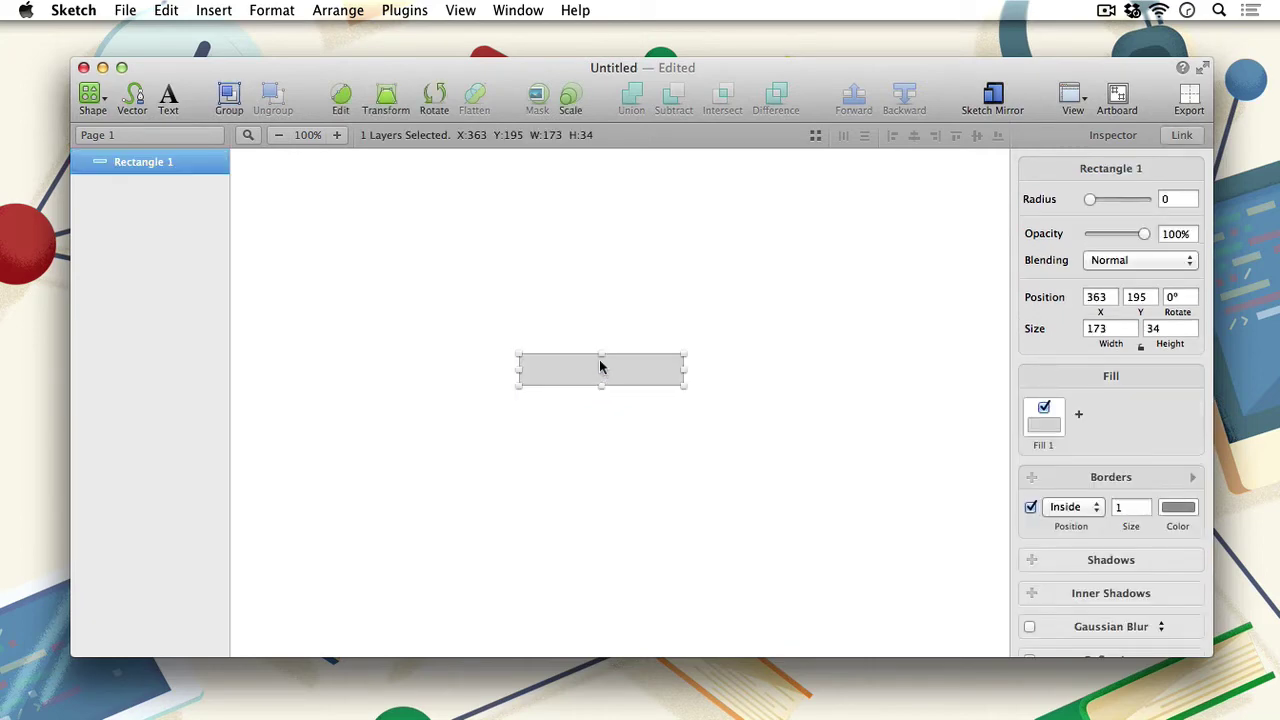
pyautogui.click(608, 334)
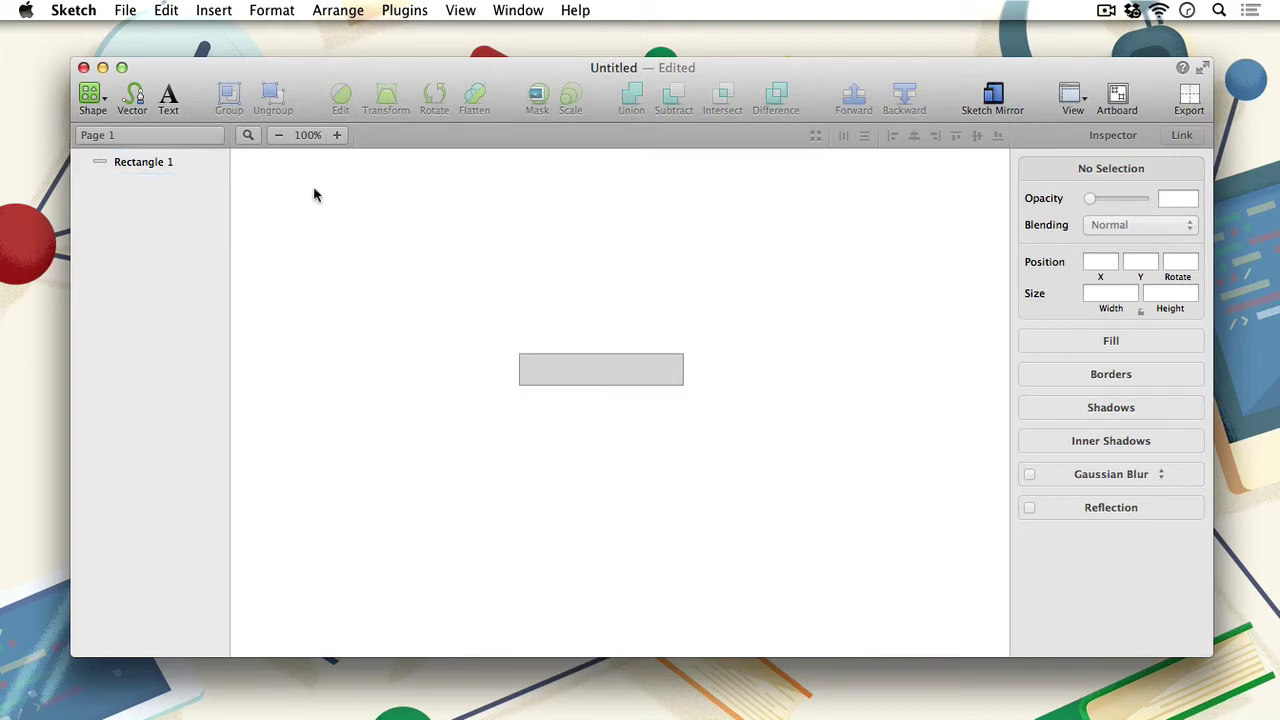
# - Duplicate the 173×34 bar and drag the copy just below the original
pyautogui.click(577, 377)
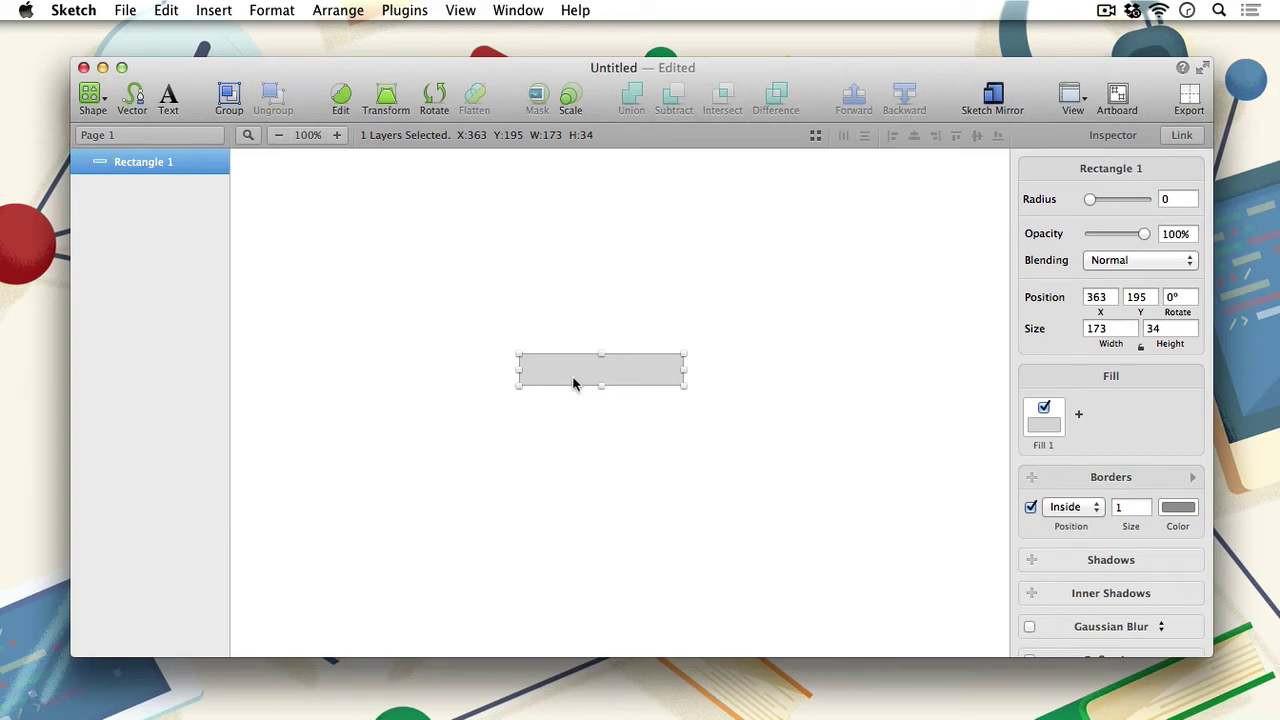
pyautogui.press('super+v')
pyautogui.click(522, 284)
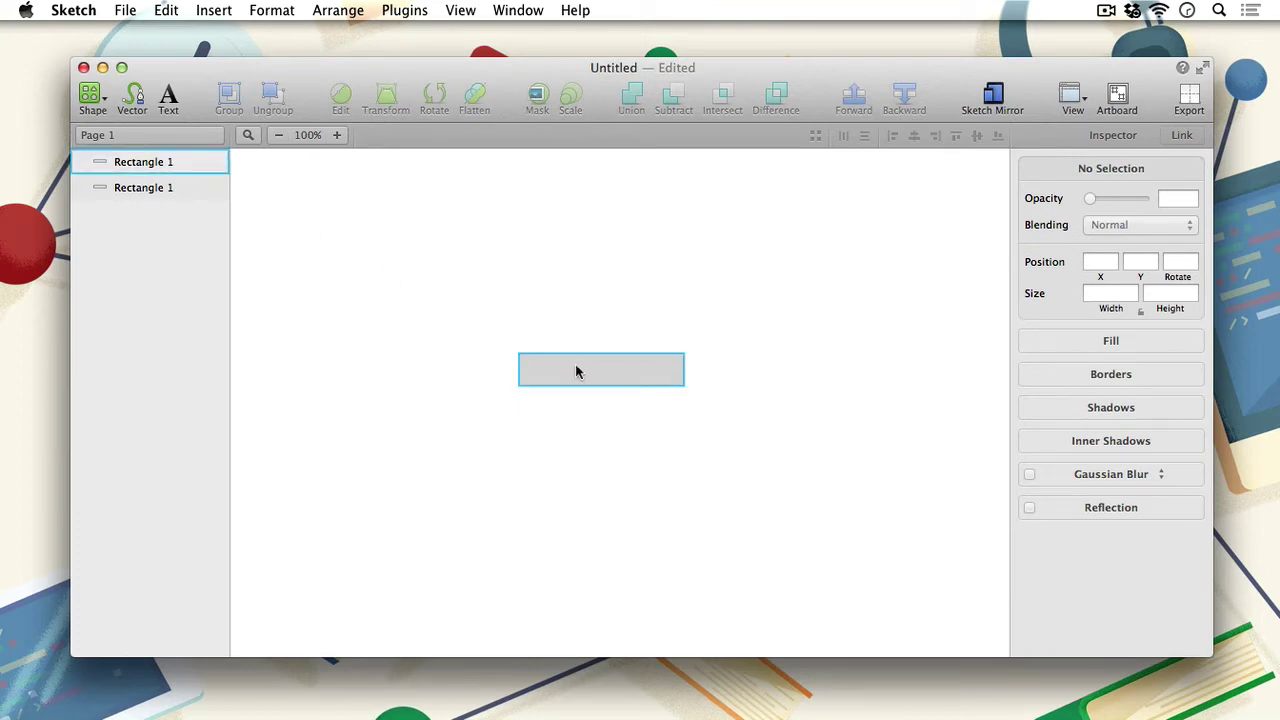
pyautogui.moveTo(575, 372); pyautogui.dragTo(592, 434)
pyautogui.click(617, 406)
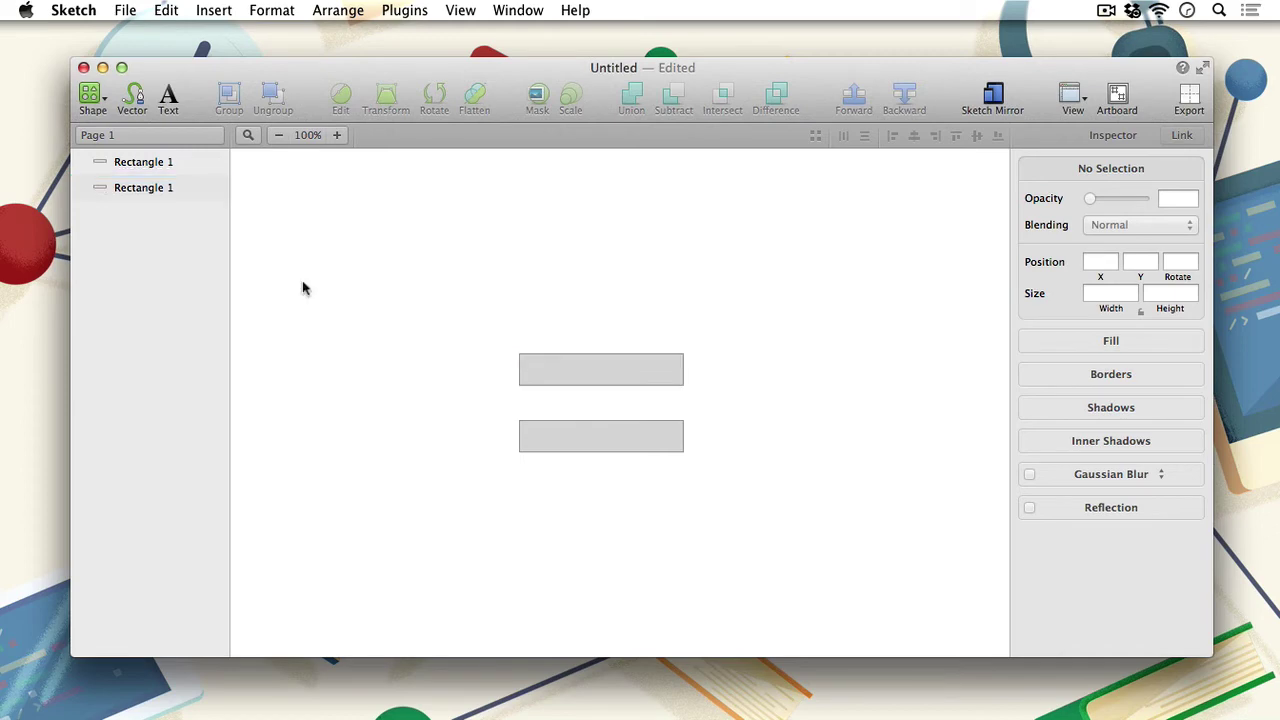
pyautogui.click(626, 378)
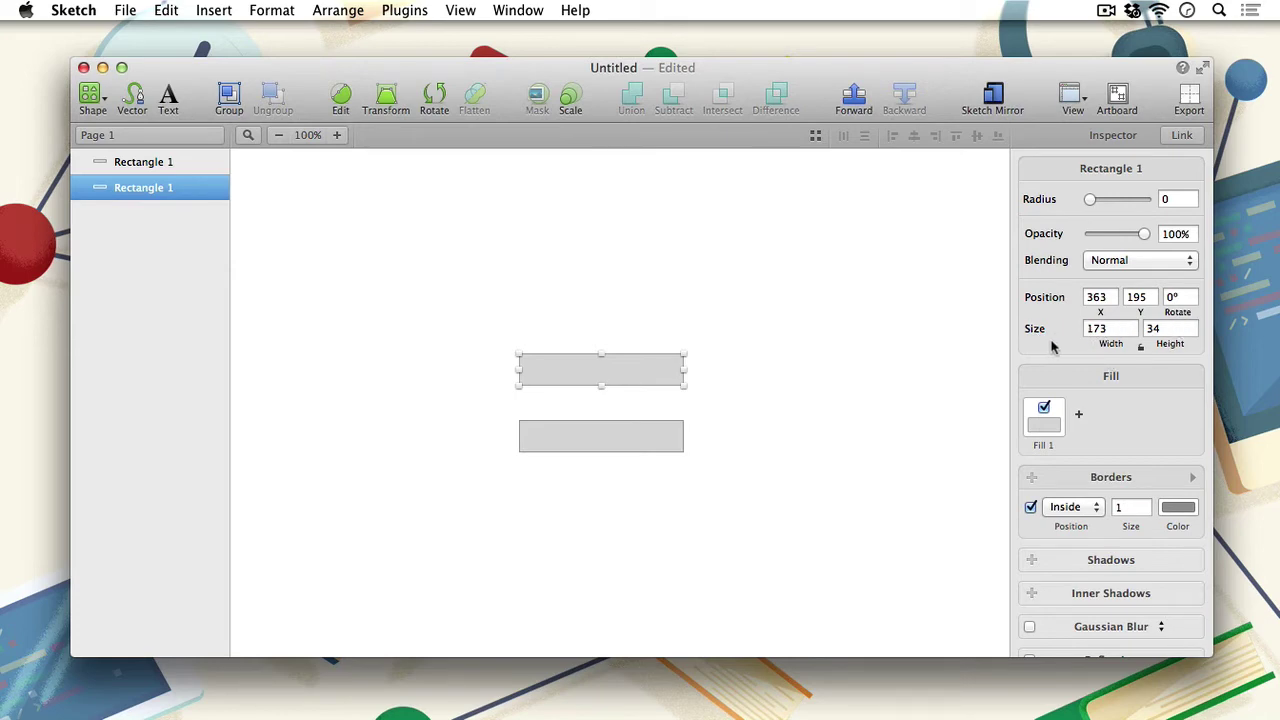
# - Resize the top rectangle to 120 wide by 32 high
pyautogui.click(1094, 330)
pyautogui.write('120')
pyautogui.press('Tab')
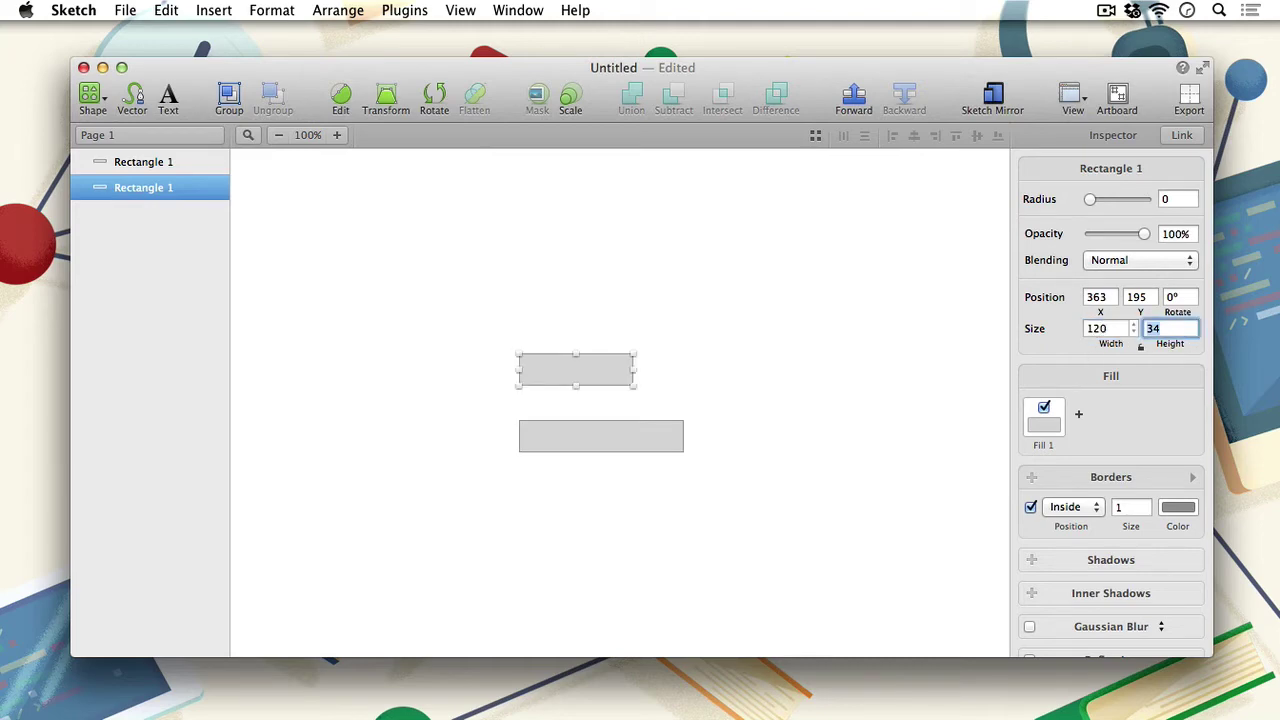
pyautogui.write('32')
pyautogui.press('Return')
pyautogui.click(848, 376)
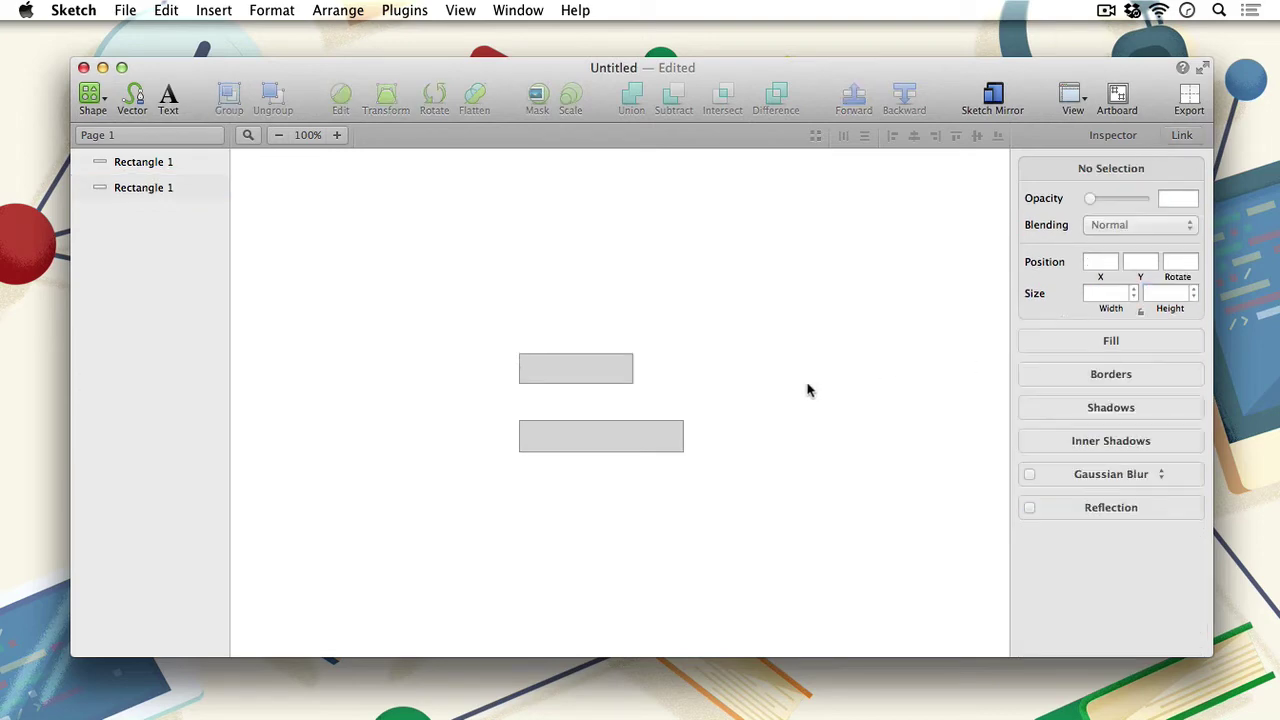
# - Move the copy beside the first bar and size it to 100×32
pyautogui.moveTo(631, 437); pyautogui.dragTo(776, 368)
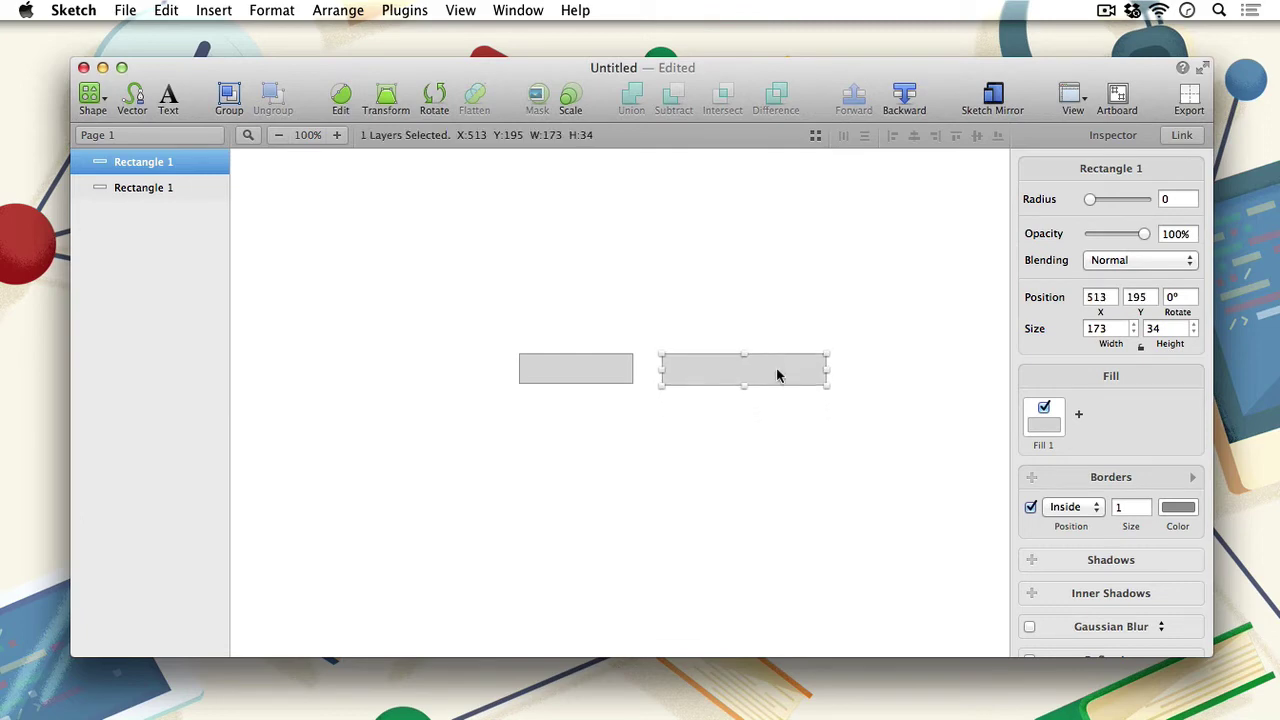
pyautogui.click(1089, 331)
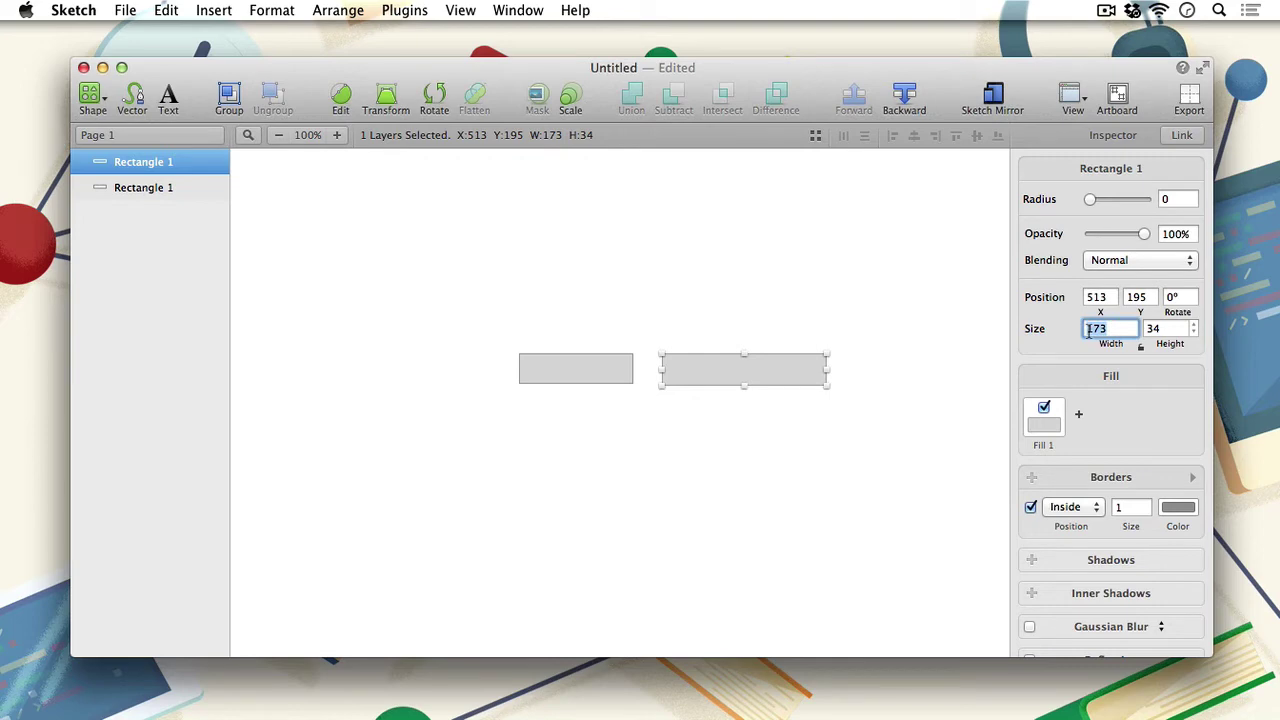
pyautogui.write('100')
pyautogui.press('Return')
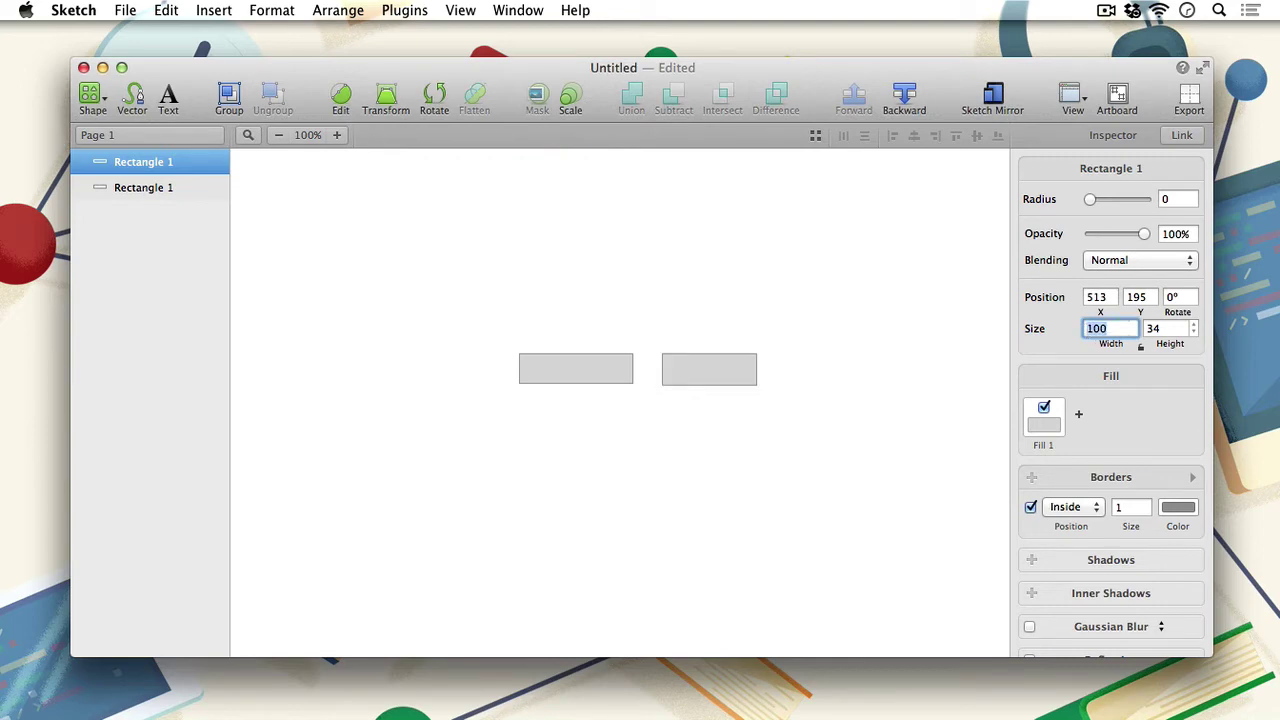
pyautogui.press('Tab')
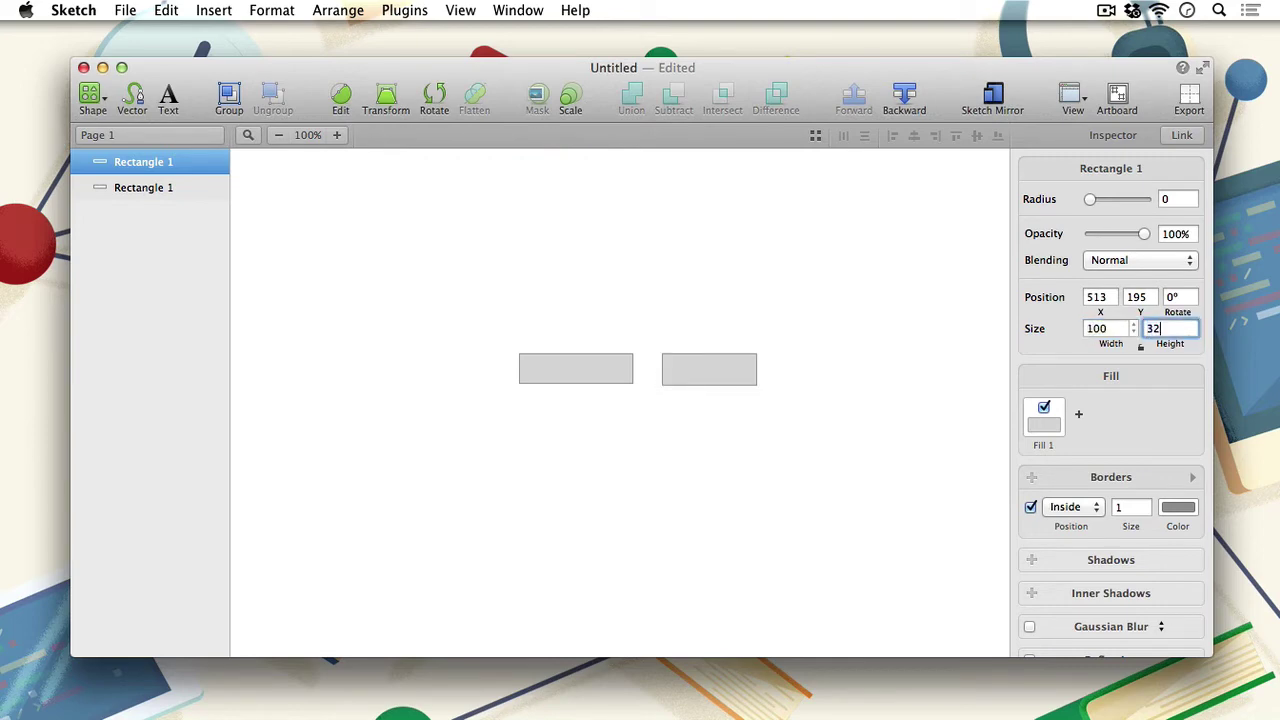
pyautogui.press('Return')
pyautogui.click(754, 452)
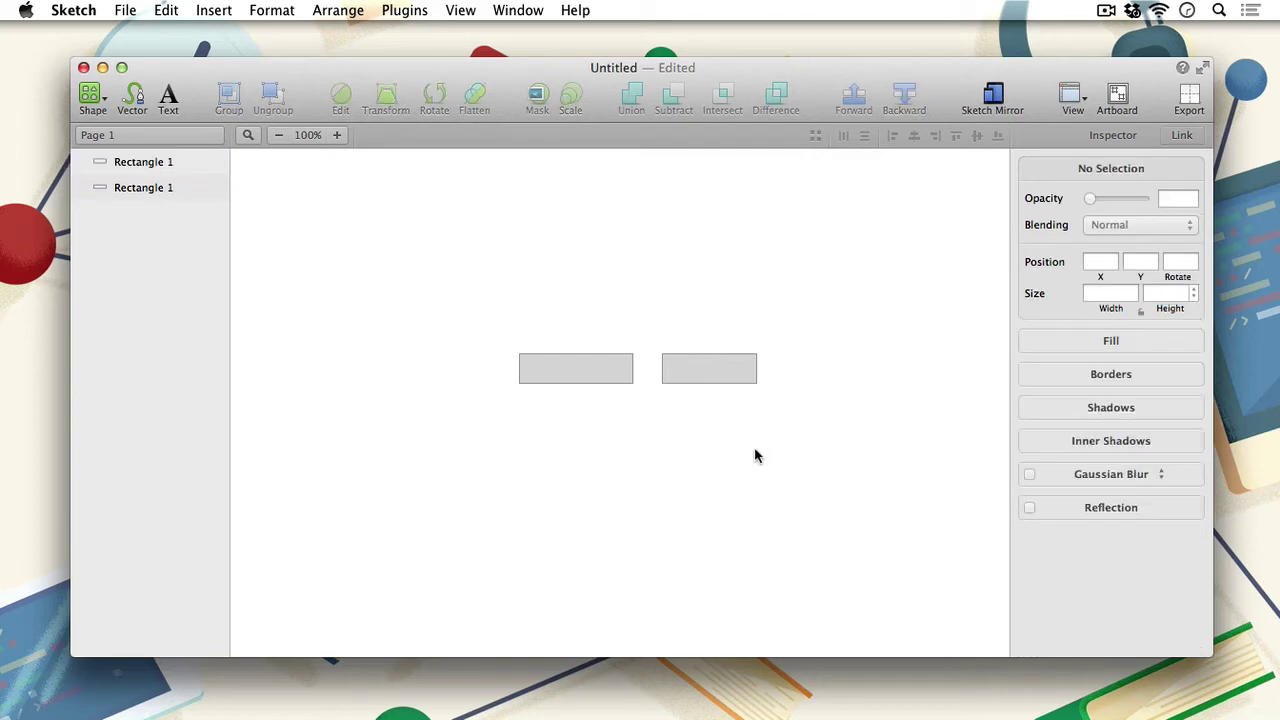
pyautogui.moveTo(794, 468); pyautogui.dragTo(538, 327)
# - Select the left 120-pixel bar and open its Fill 1 colour picker, still grey D8D8D8
pyautogui.click(523, 292)
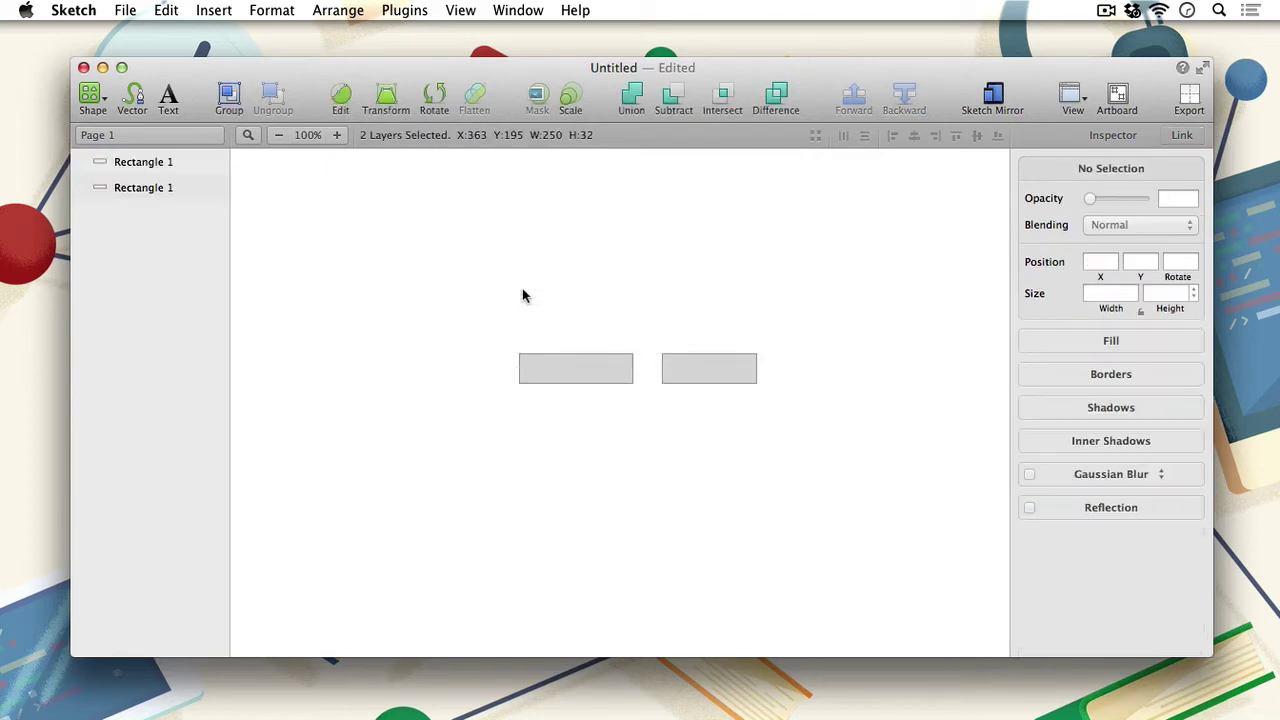
pyautogui.click(574, 371)
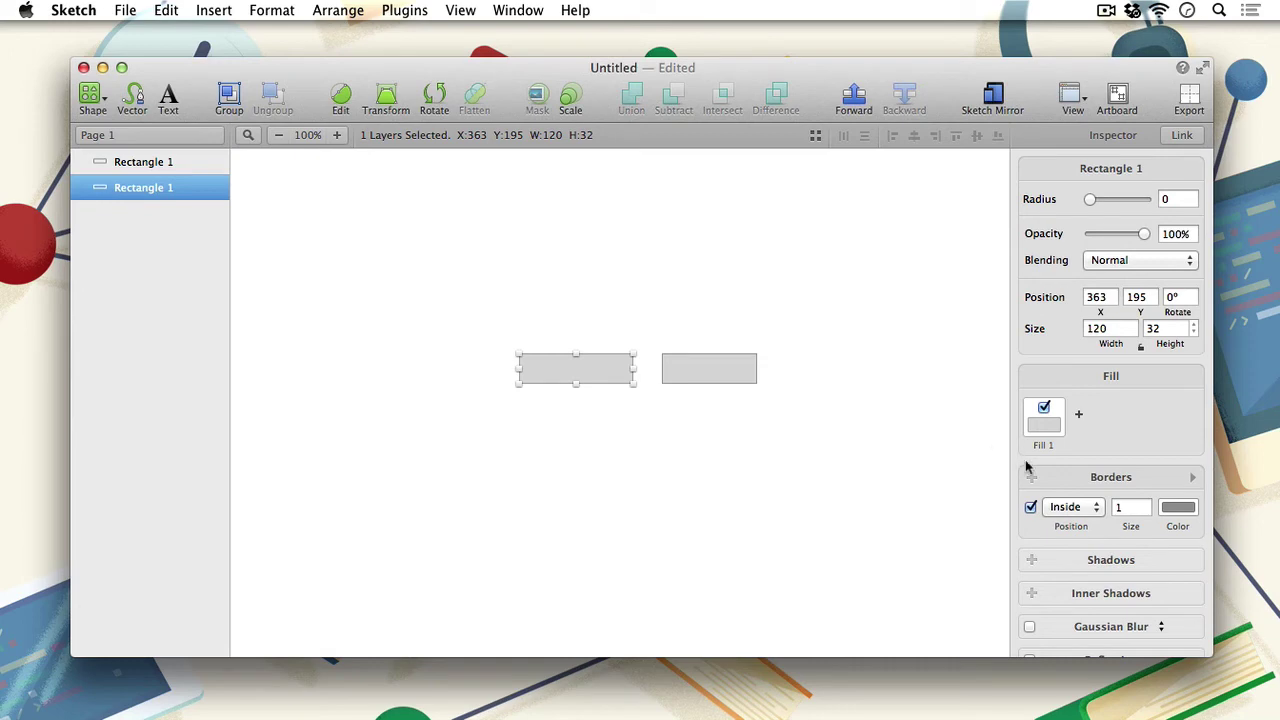
pyautogui.scroll(-1, 1097, 521)
pyautogui.scroll(-2, 1097, 521)
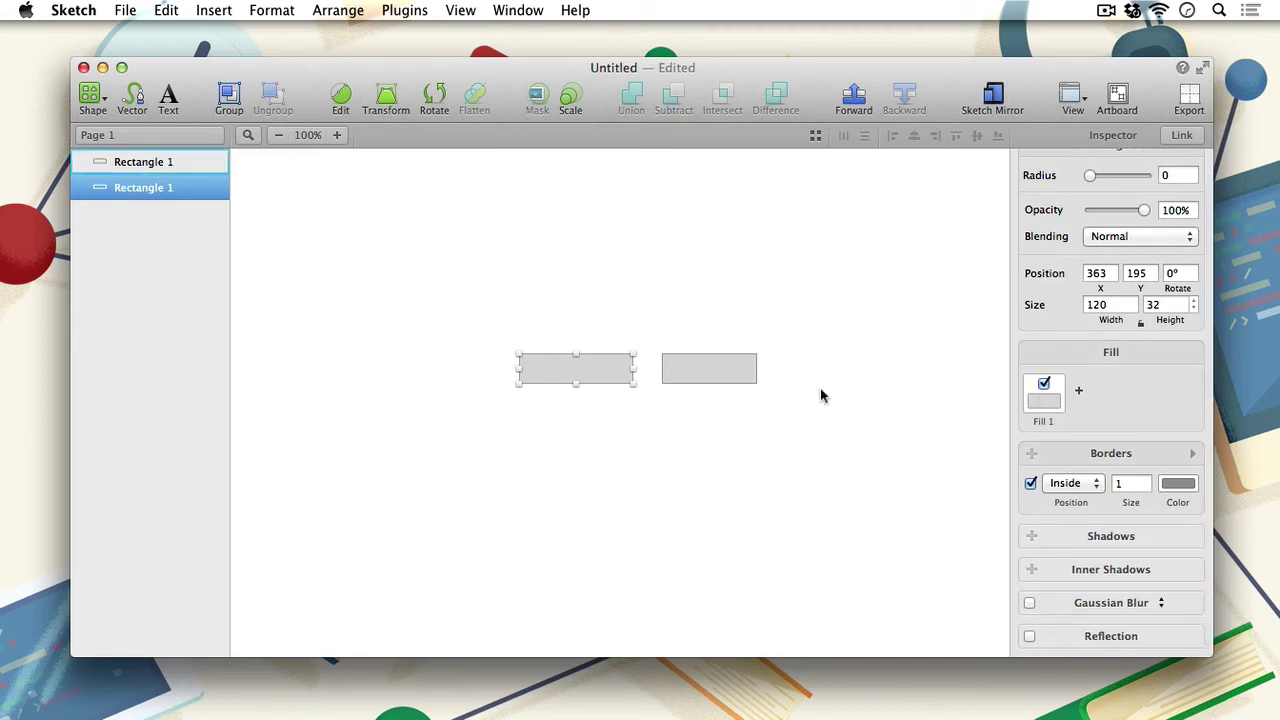
pyautogui.scroll(-1, 1160, 419)
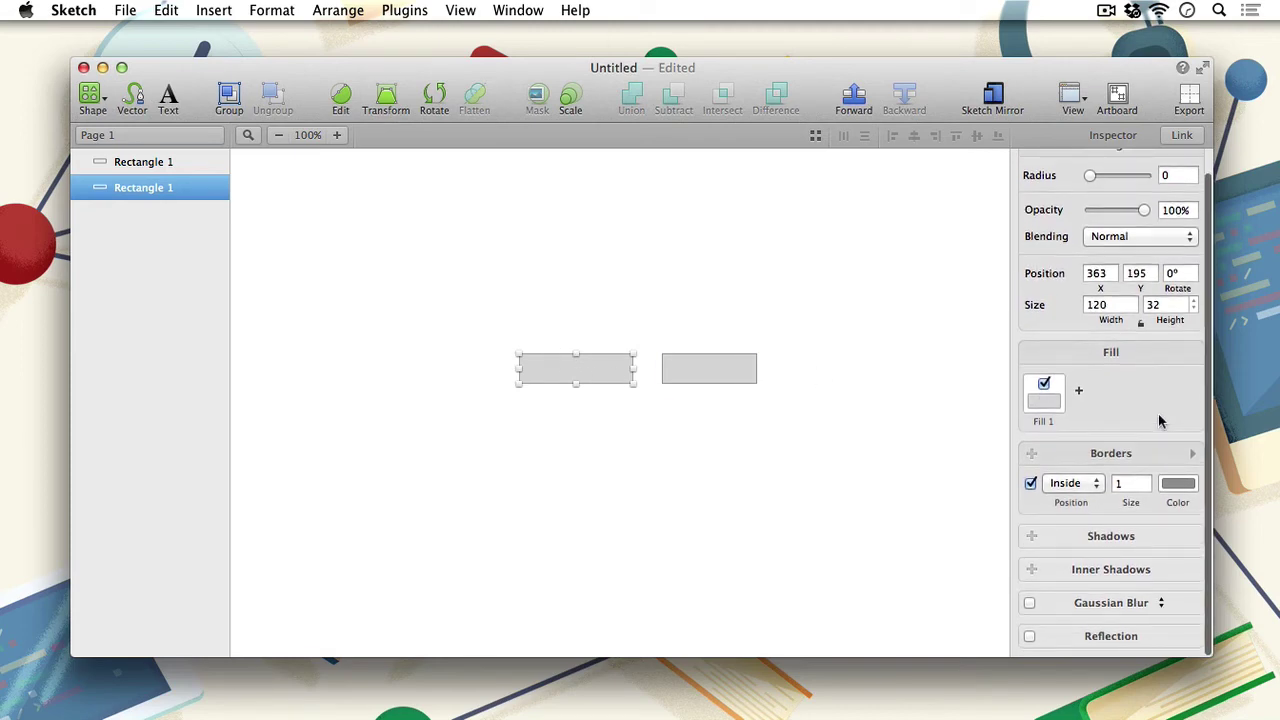
pyautogui.click(1041, 403)
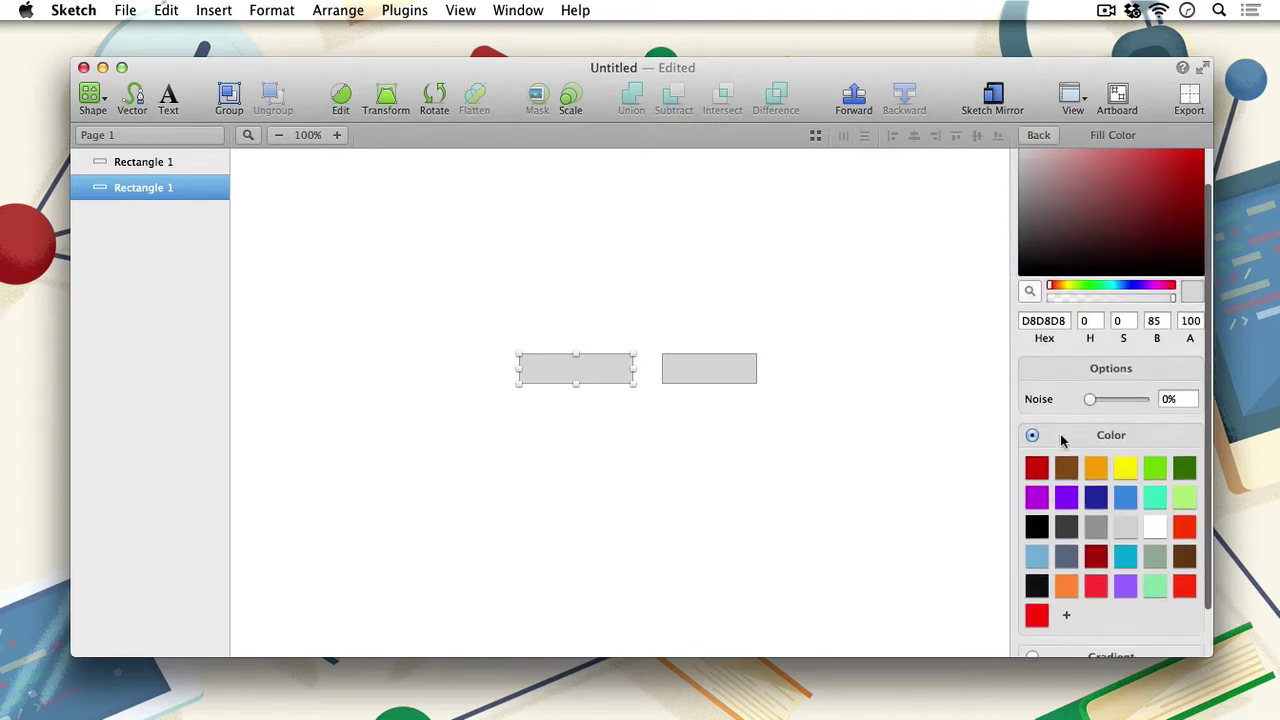
pyautogui.scroll(-1, 1062, 441)
pyautogui.scroll(2, 1067, 446)
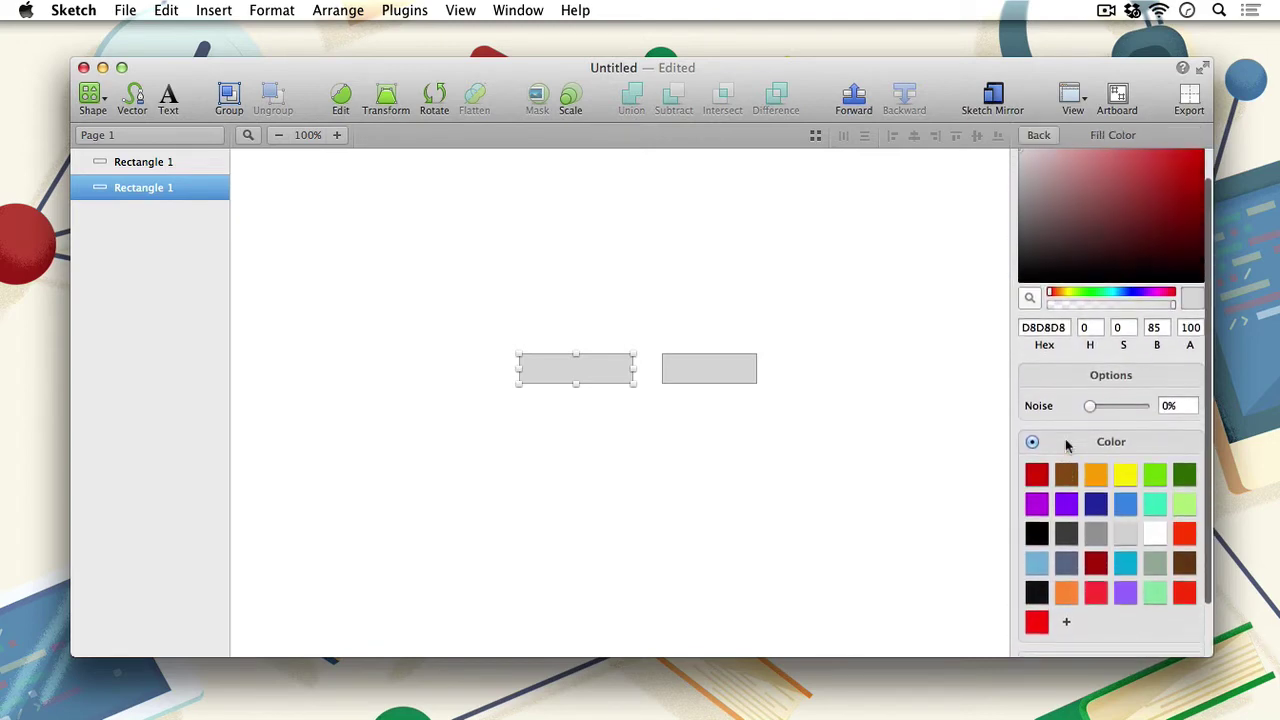
pyautogui.scroll(-3, 1070, 448)
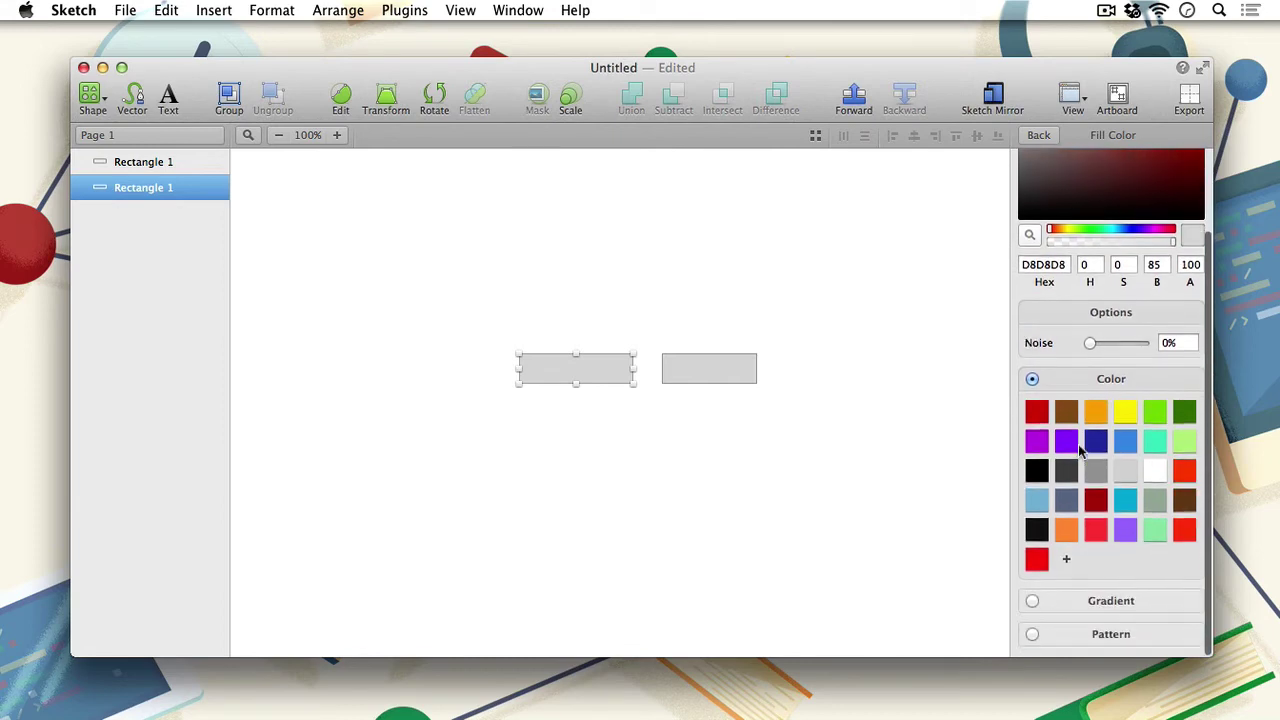
pyautogui.scroll(1, 1078, 455)
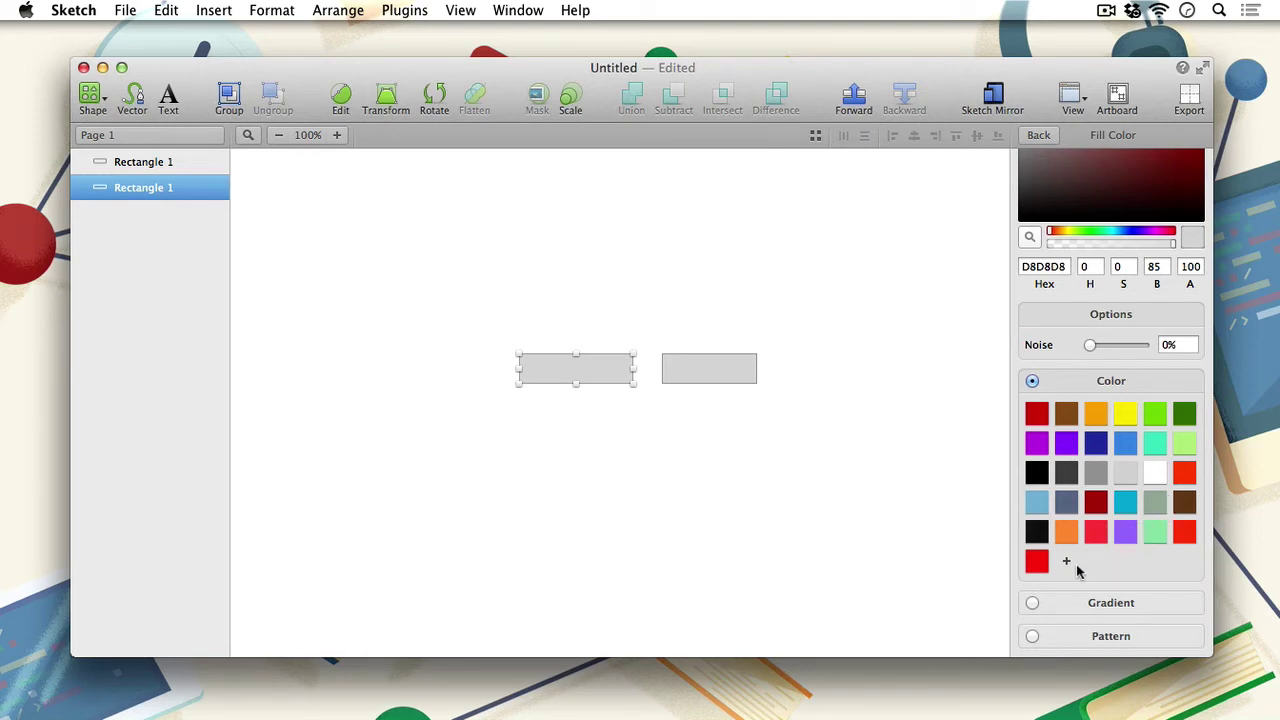
# - Fill the left bar with cyan, hex 0EABD4
pyautogui.click(660, 458)
pyautogui.click(594, 372)
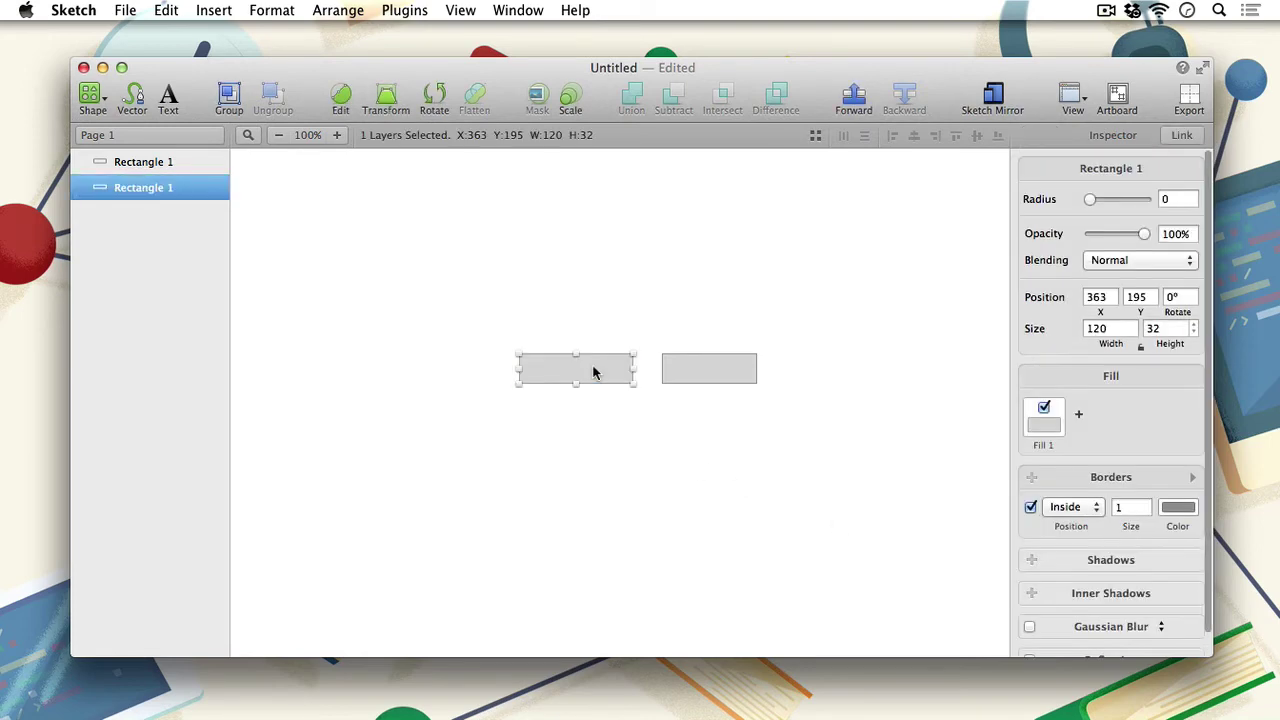
pyautogui.click(1052, 428)
pyautogui.scroll(-2, 1062, 448)
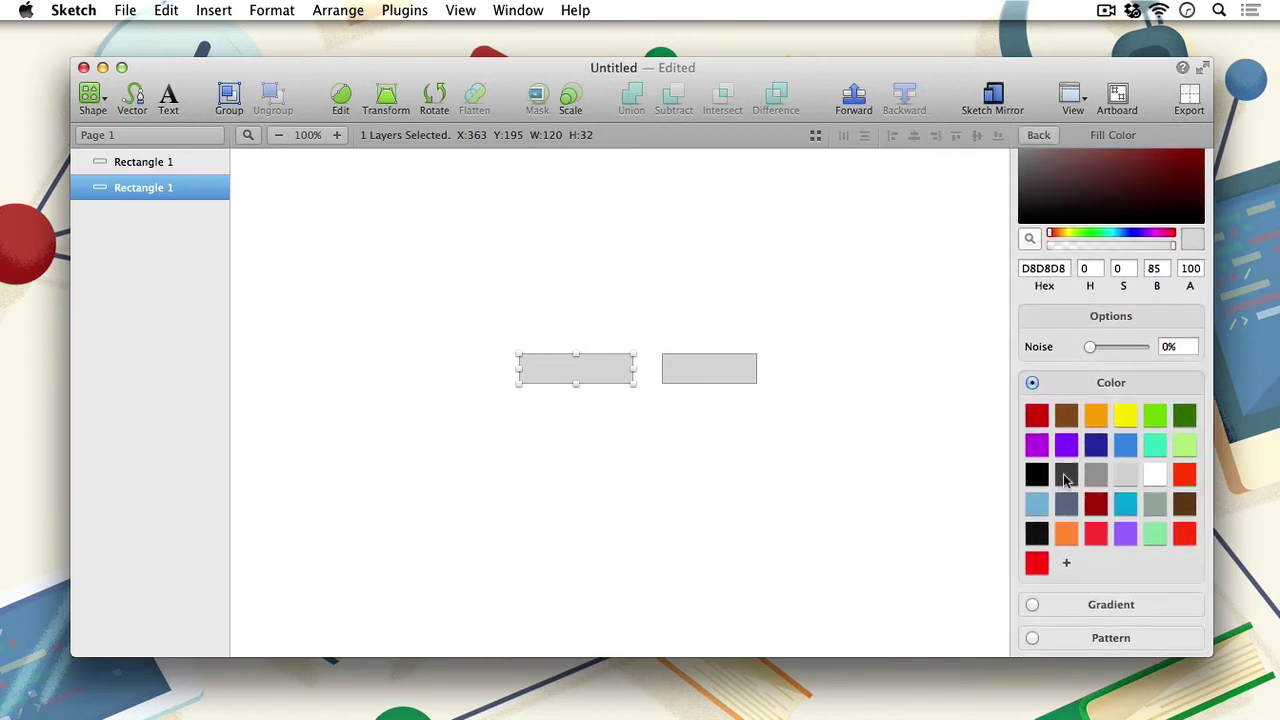
pyautogui.click(1127, 506)
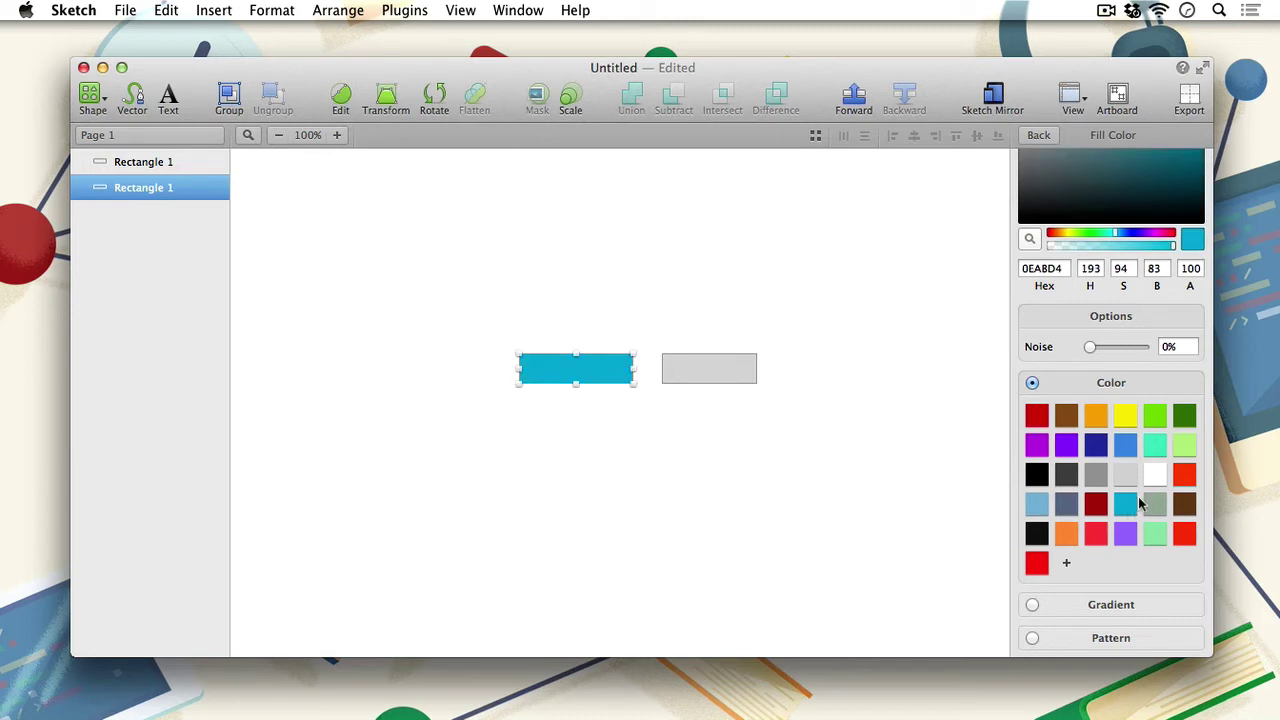
pyautogui.scroll(-1, 1150, 511)
pyautogui.scroll(1, 1150, 511)
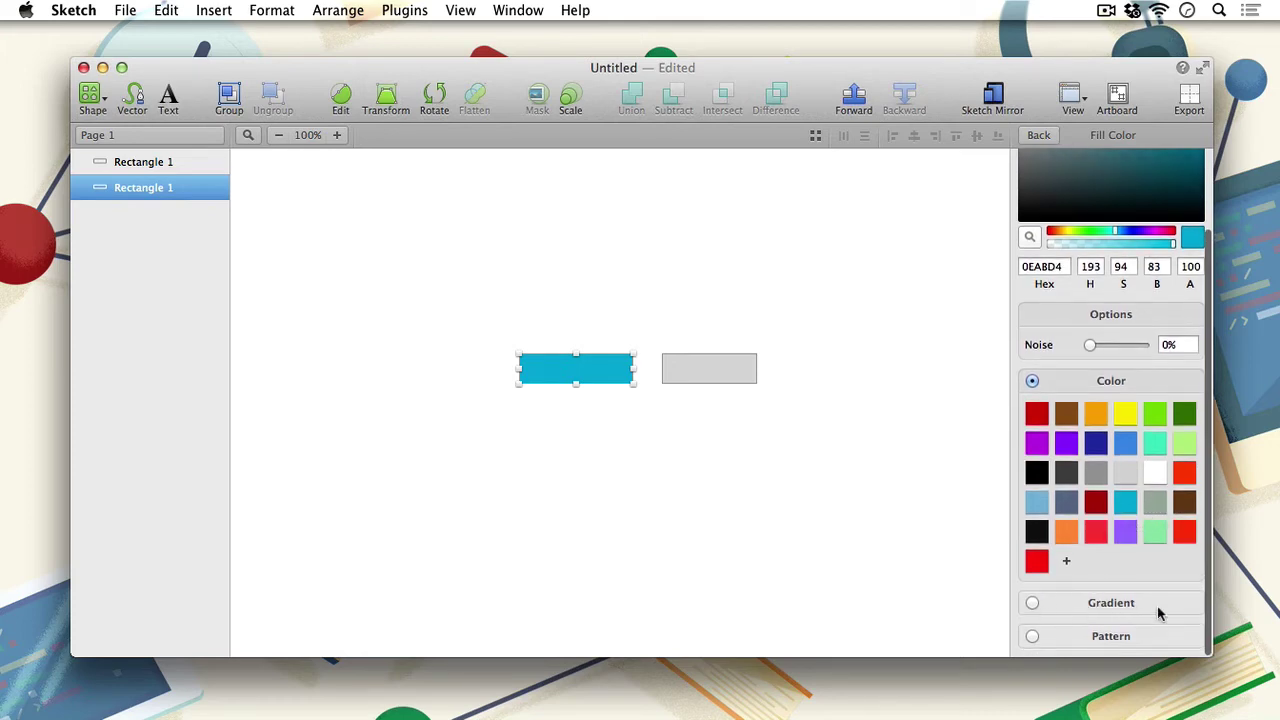
# - Change the left bar's fill to a linear gradient using a preset
pyautogui.click(1032, 604)
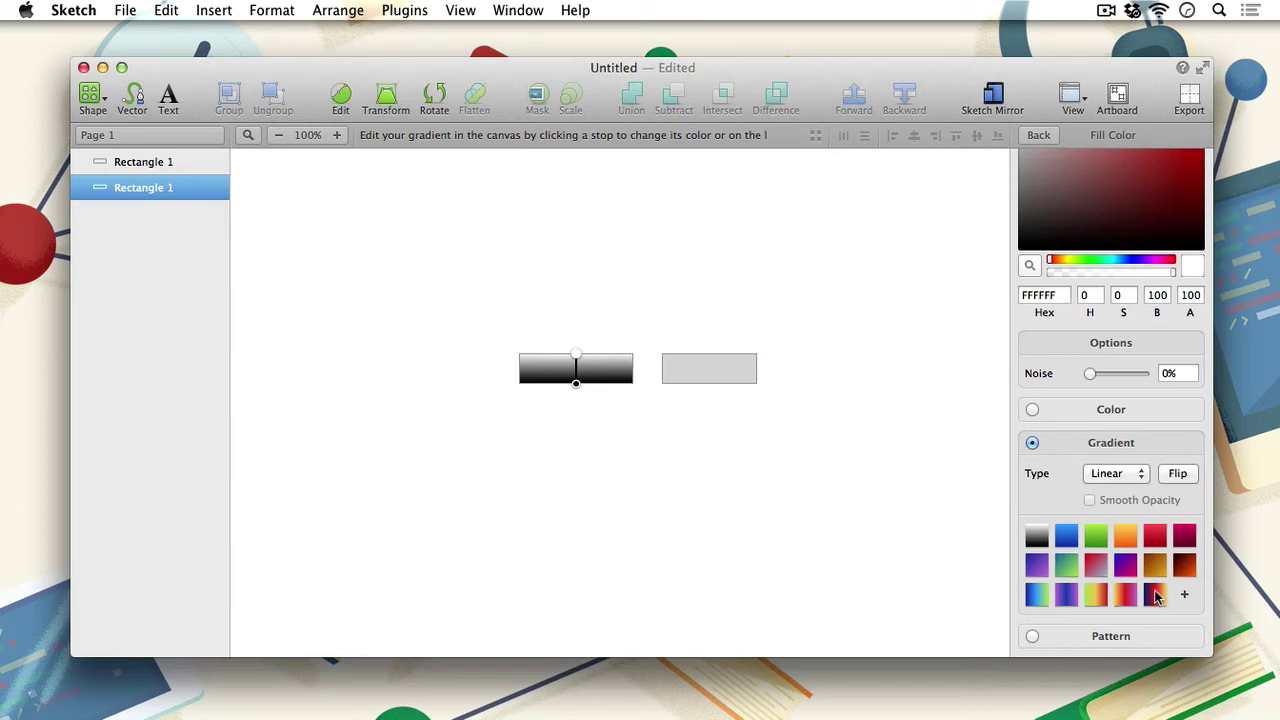
pyautogui.click(1067, 537)
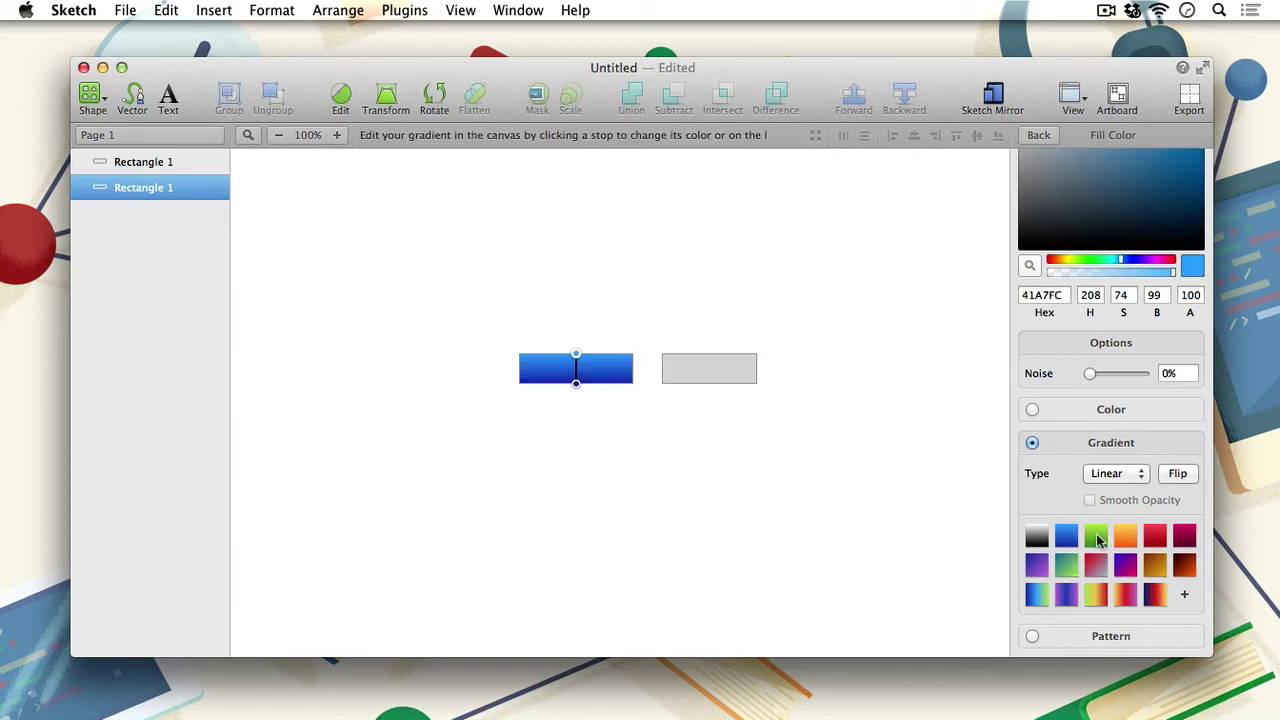
pyautogui.click(1096, 539)
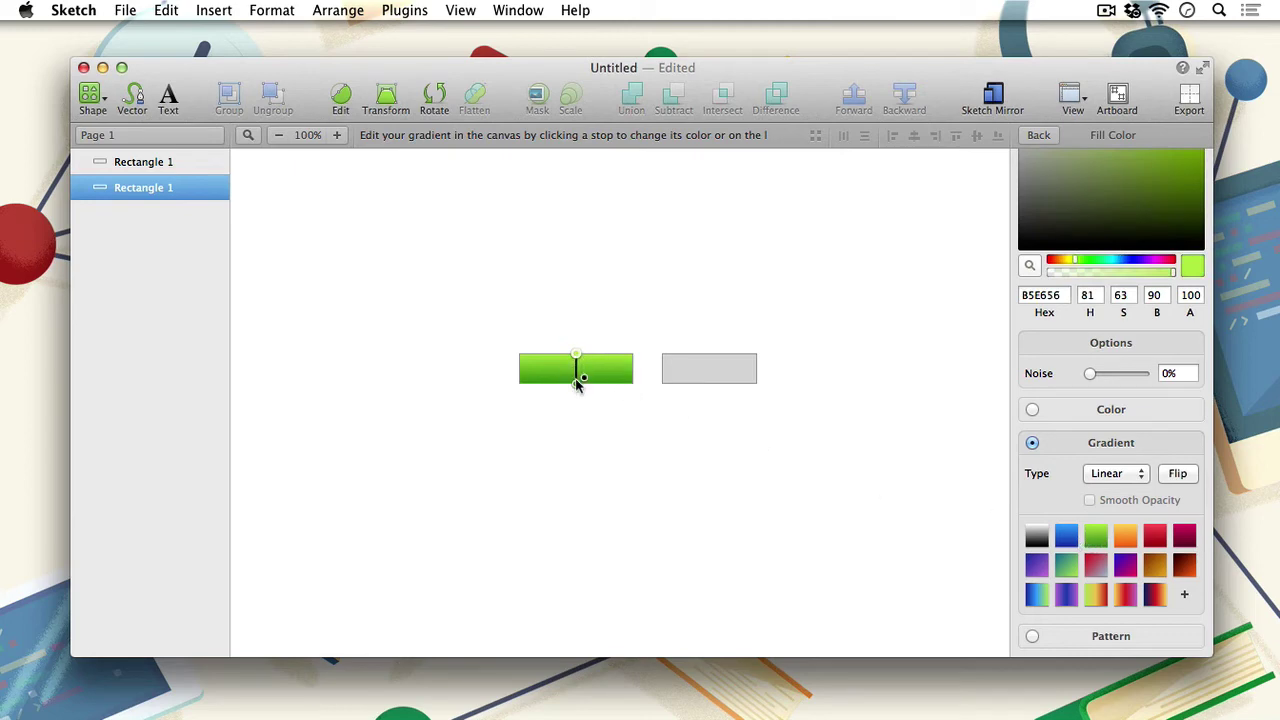
pyautogui.click(575, 380)
pyautogui.click(576, 357)
pyautogui.click(576, 381)
pyautogui.click(578, 357)
pyautogui.click(576, 381)
pyautogui.click(578, 357)
pyautogui.click(577, 386)
pyautogui.click(580, 357)
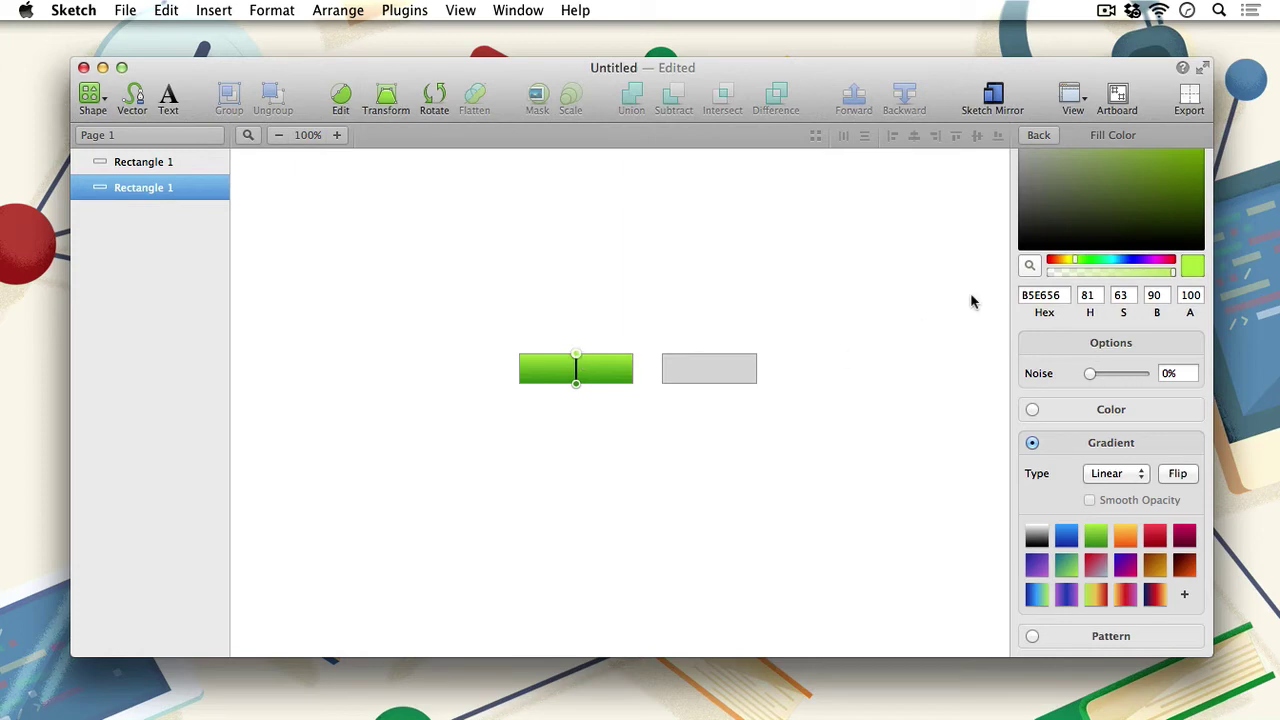
# - Set the gradient's top stop to a yellow hue
pyautogui.scroll(3, 1124, 408)
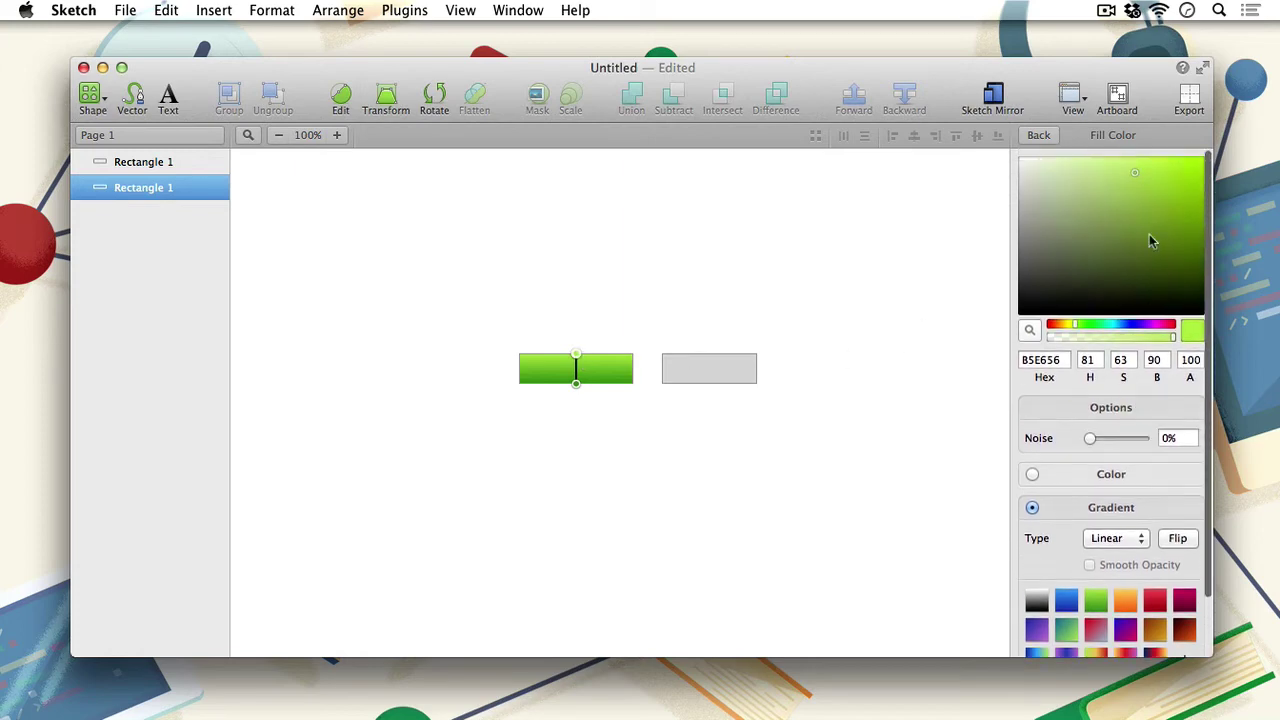
pyautogui.moveTo(1136, 189)
pyautogui.mouseDown()
pyautogui.moveTo(1157, 211)
pyautogui.moveTo(1161, 190)
pyautogui.mouseUp()
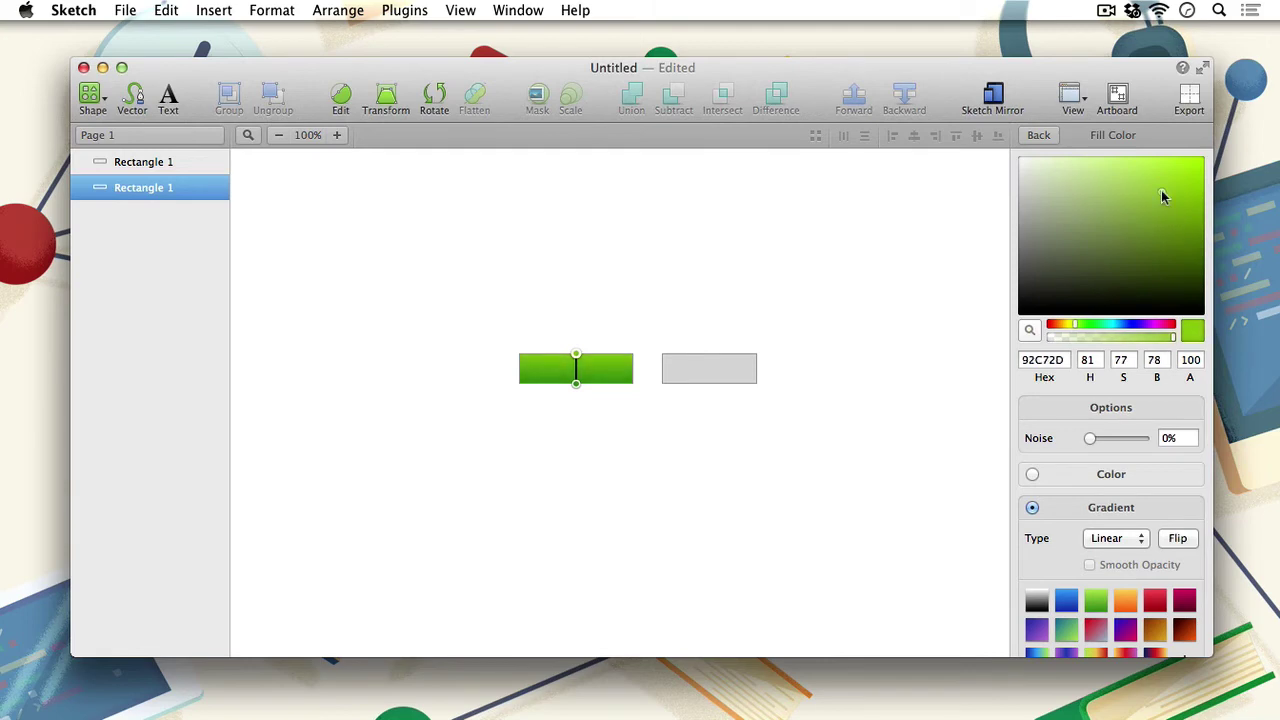
pyautogui.moveTo(1077, 331); pyautogui.dragTo(1113, 331)
pyautogui.moveTo(1161, 188)
pyautogui.mouseDown()
pyautogui.moveTo(1136, 193)
pyautogui.moveTo(1136, 182)
pyautogui.mouseUp()
pyautogui.click(1068, 332)
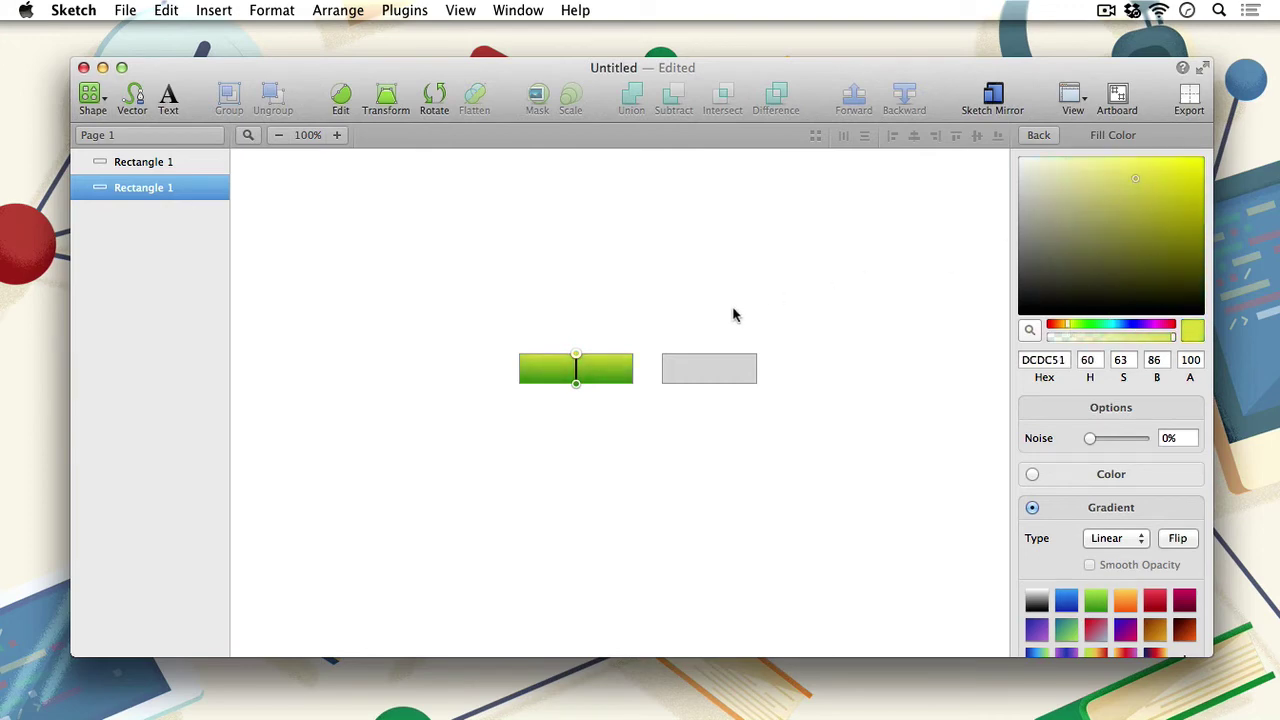
# - Set the bottom gradient stop to a darker golden yellow, C69A14, sampled from the bar
pyautogui.click(576, 383)
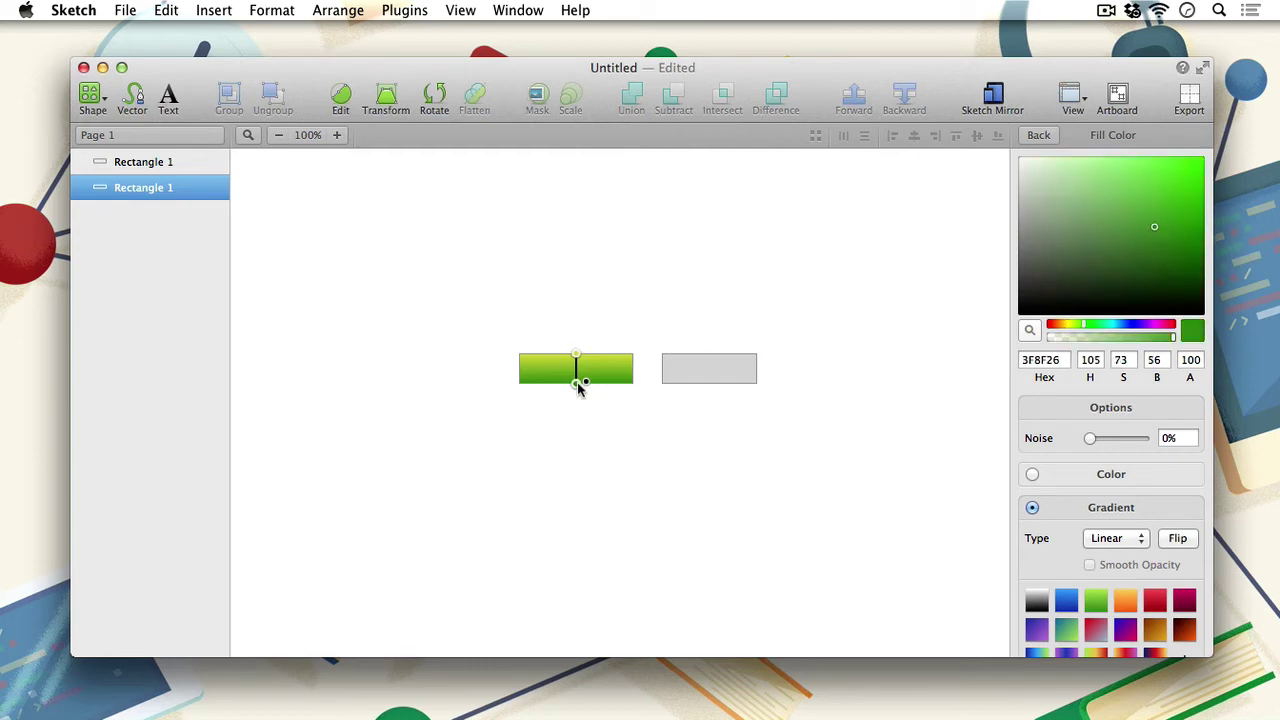
pyautogui.click(1030, 330)
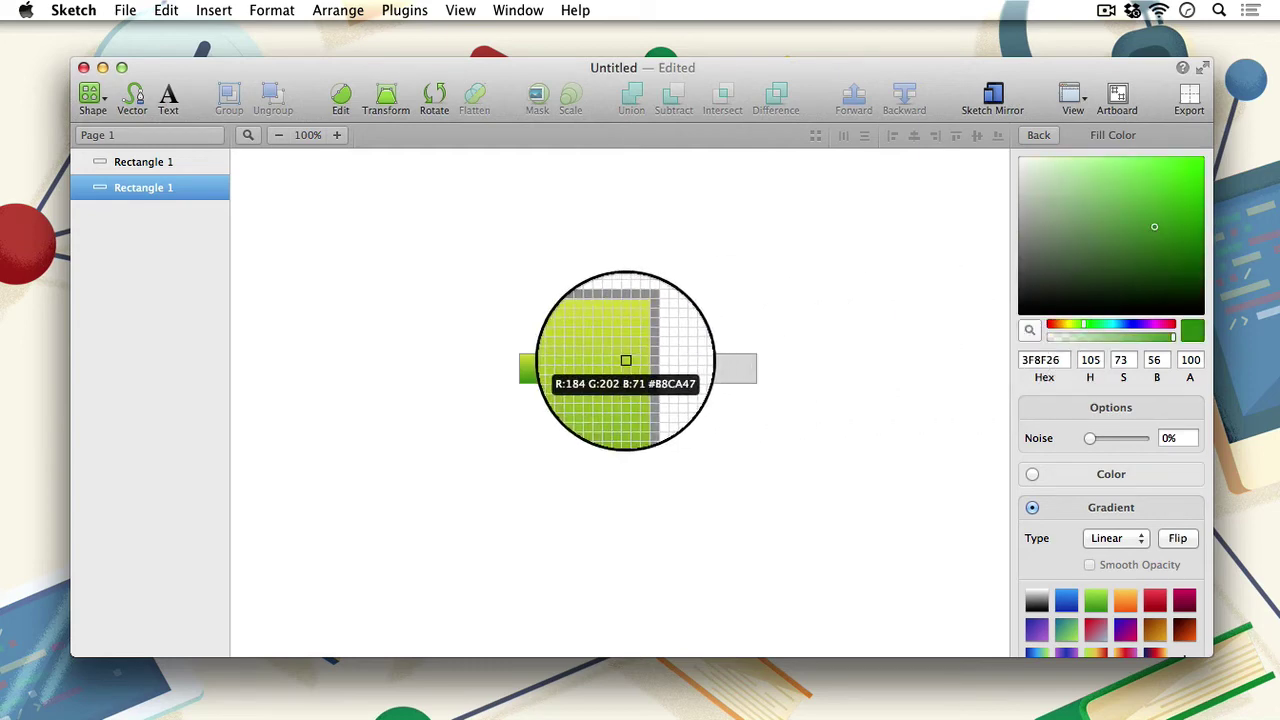
pyautogui.click(607, 355)
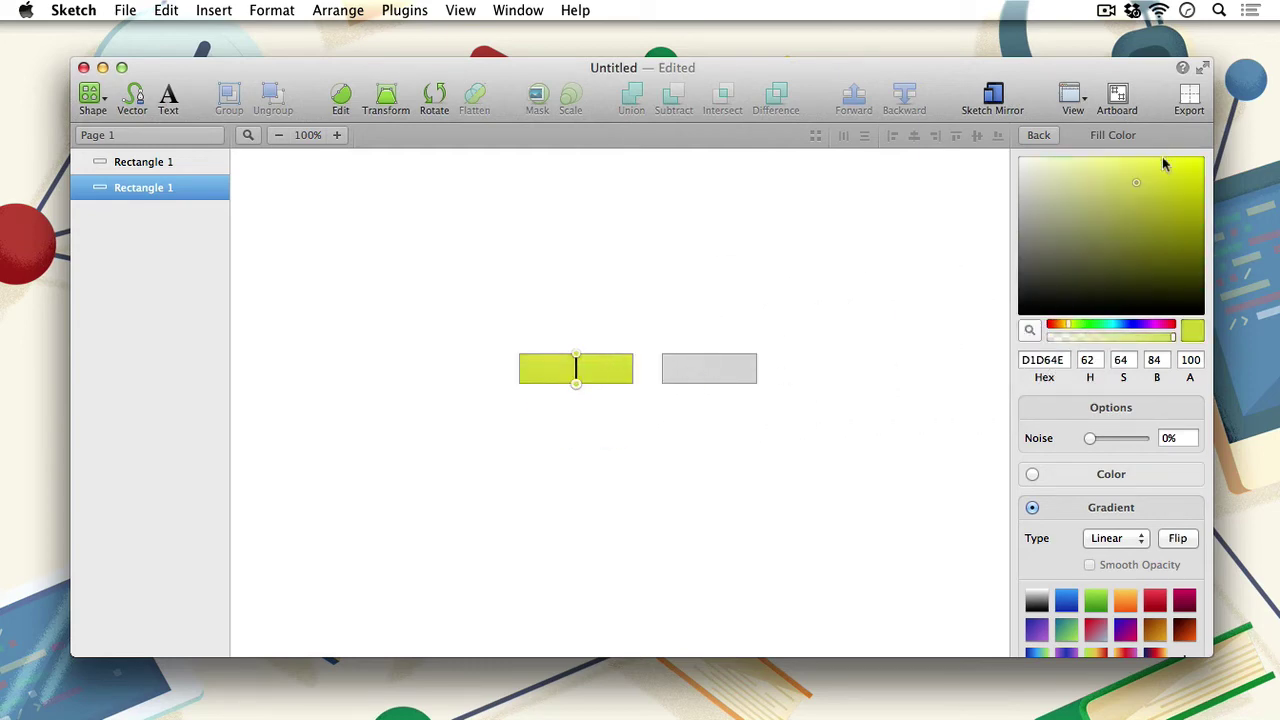
pyautogui.moveTo(1135, 184)
pyautogui.mouseDown()
pyautogui.moveTo(1149, 213)
pyautogui.moveTo(1162, 211)
pyautogui.mouseUp()
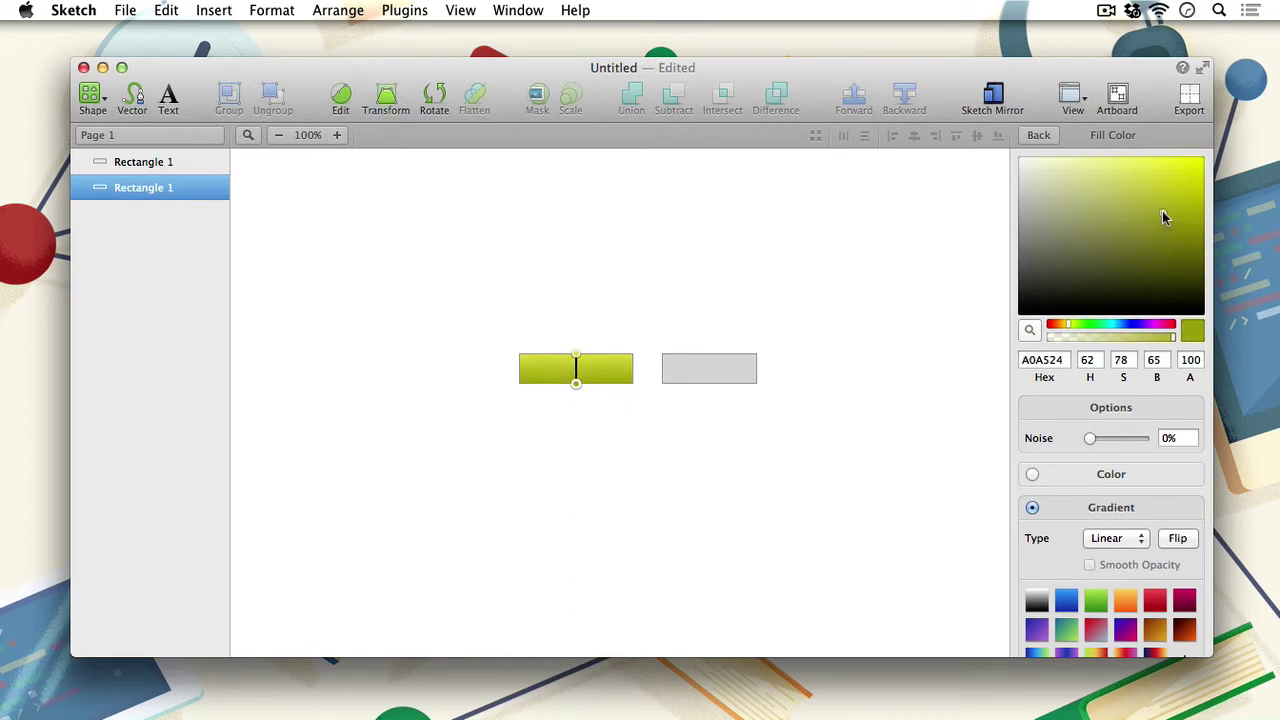
pyautogui.click(1029, 334)
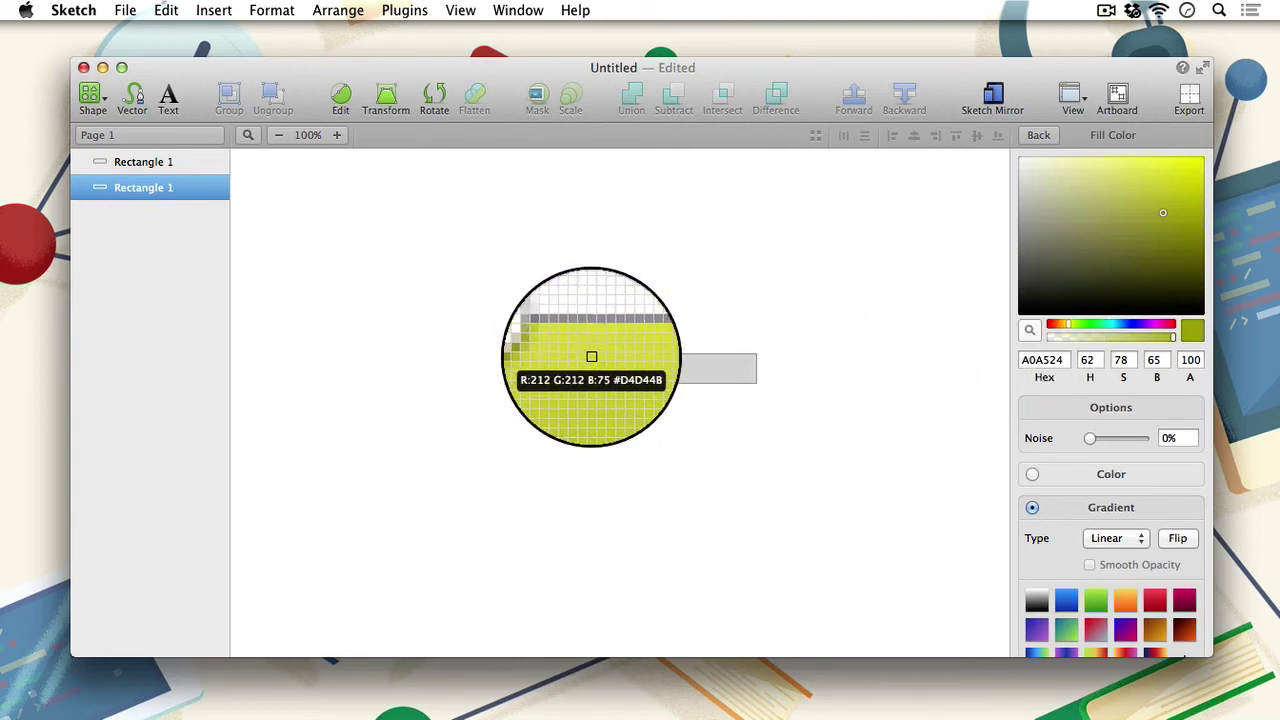
pyautogui.click(593, 361)
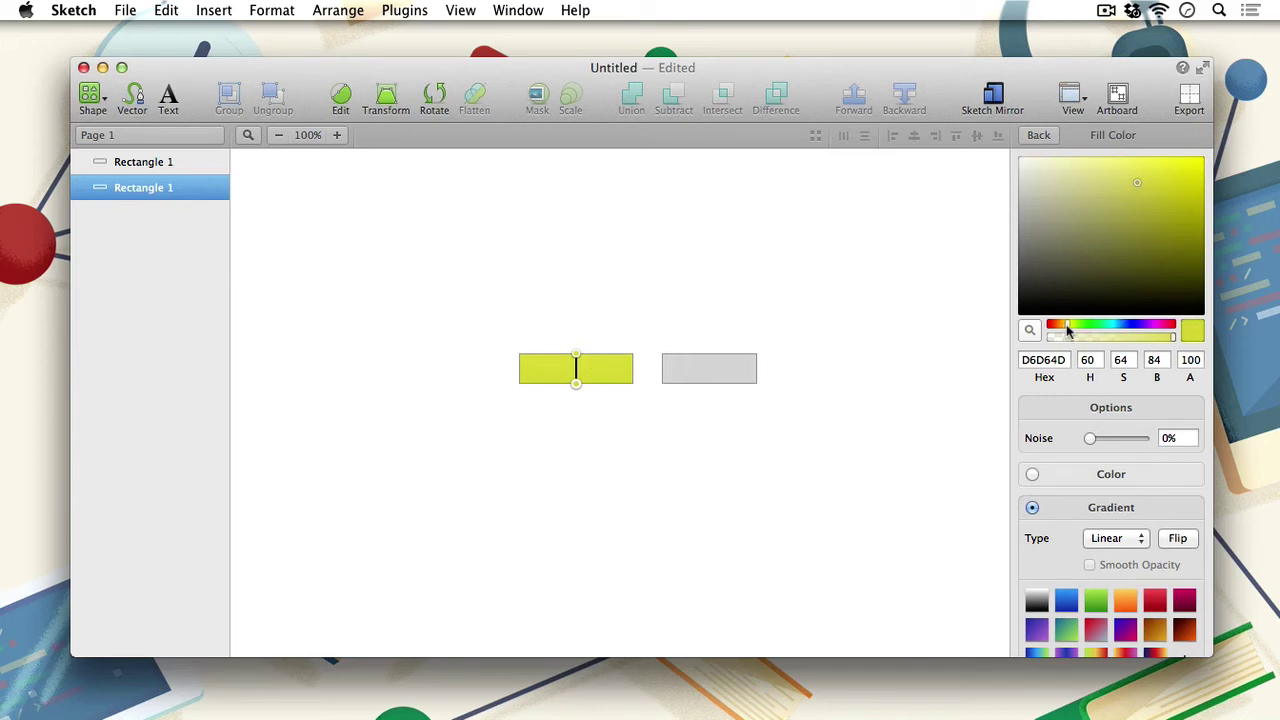
pyautogui.moveTo(1068, 332); pyautogui.dragTo(1066, 332)
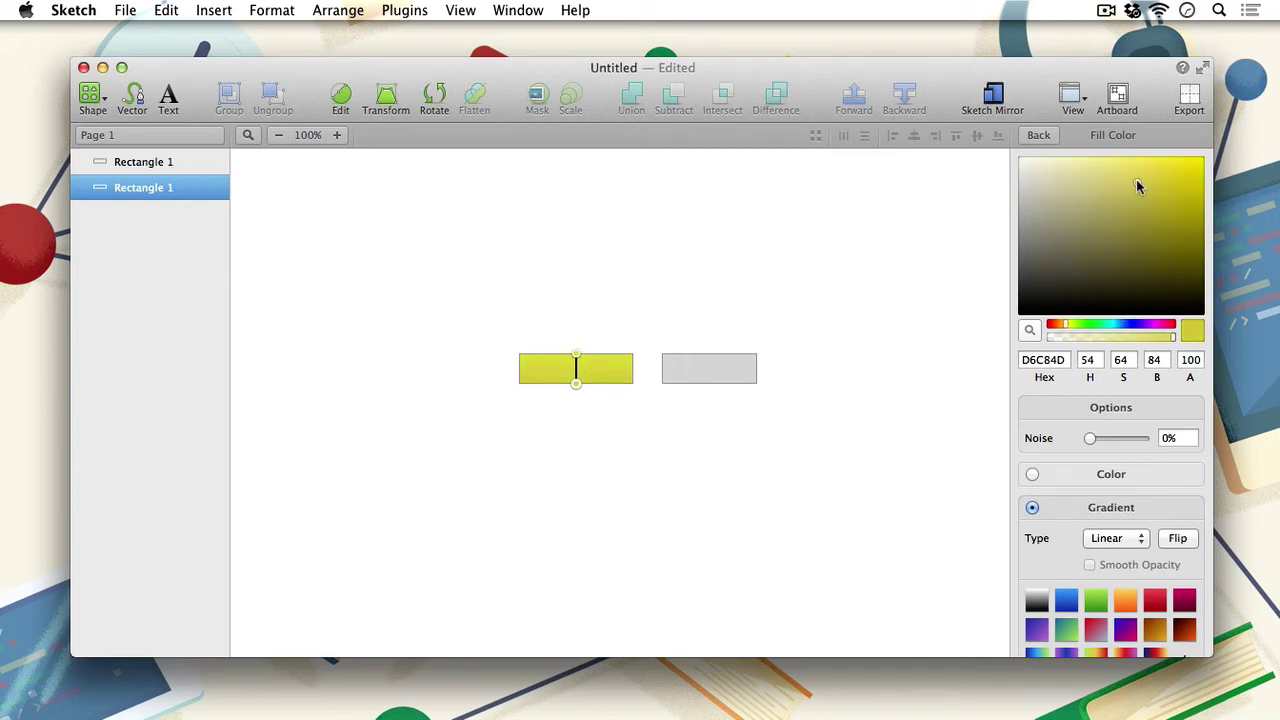
pyautogui.moveTo(1136, 186)
pyautogui.mouseDown()
pyautogui.moveTo(1143, 211)
pyautogui.moveTo(1123, 206)
pyautogui.moveTo(1135, 208)
pyautogui.mouseUp()
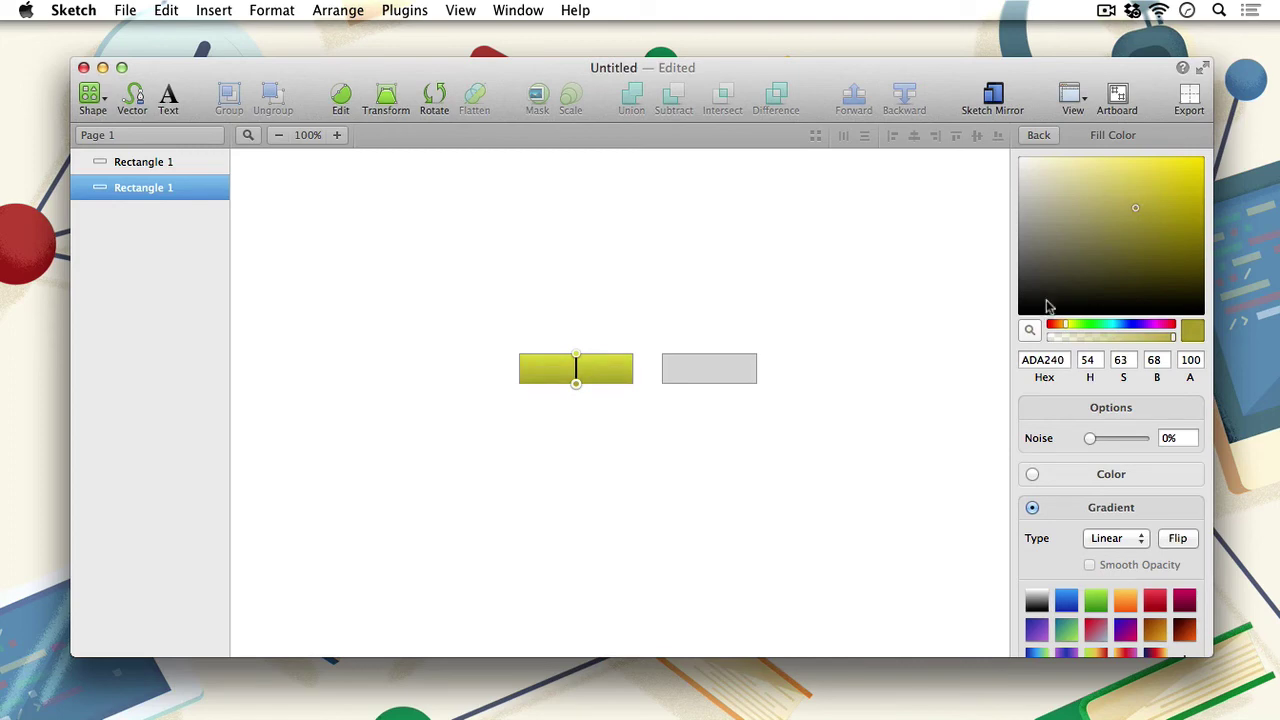
pyautogui.moveTo(1067, 332); pyautogui.dragTo(1064, 334)
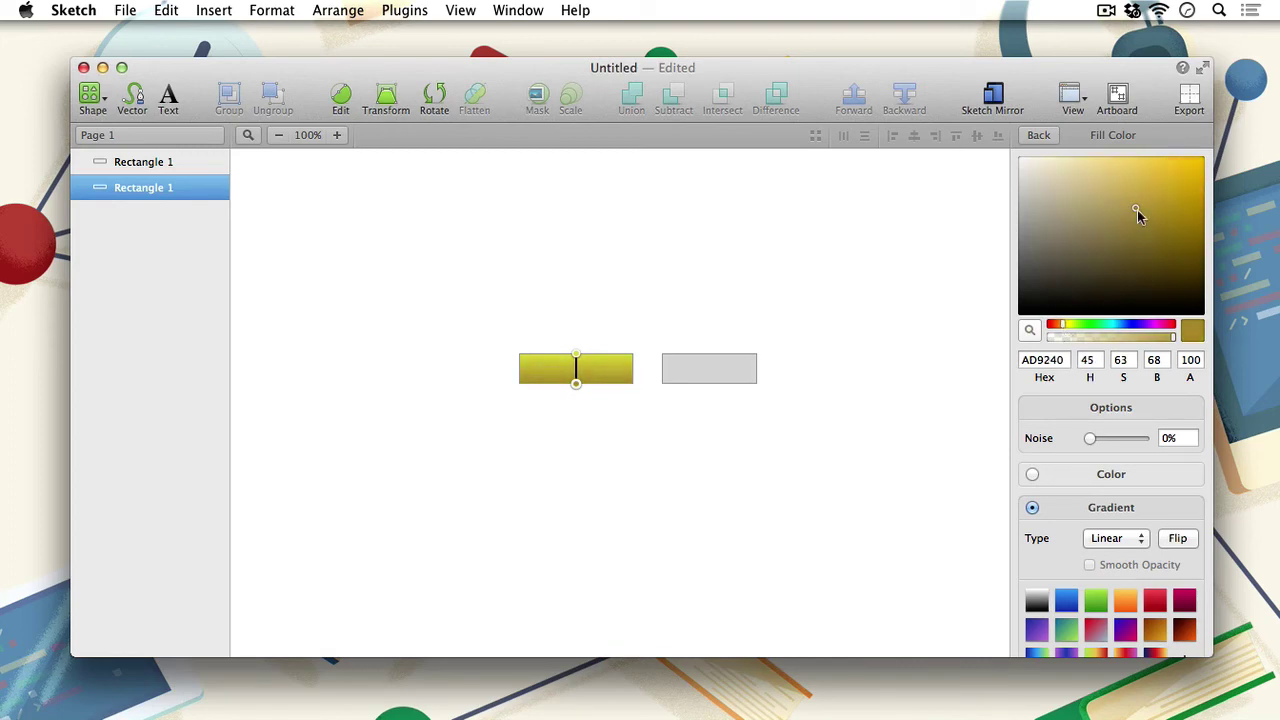
pyautogui.moveTo(1137, 210); pyautogui.dragTo(1185, 196)
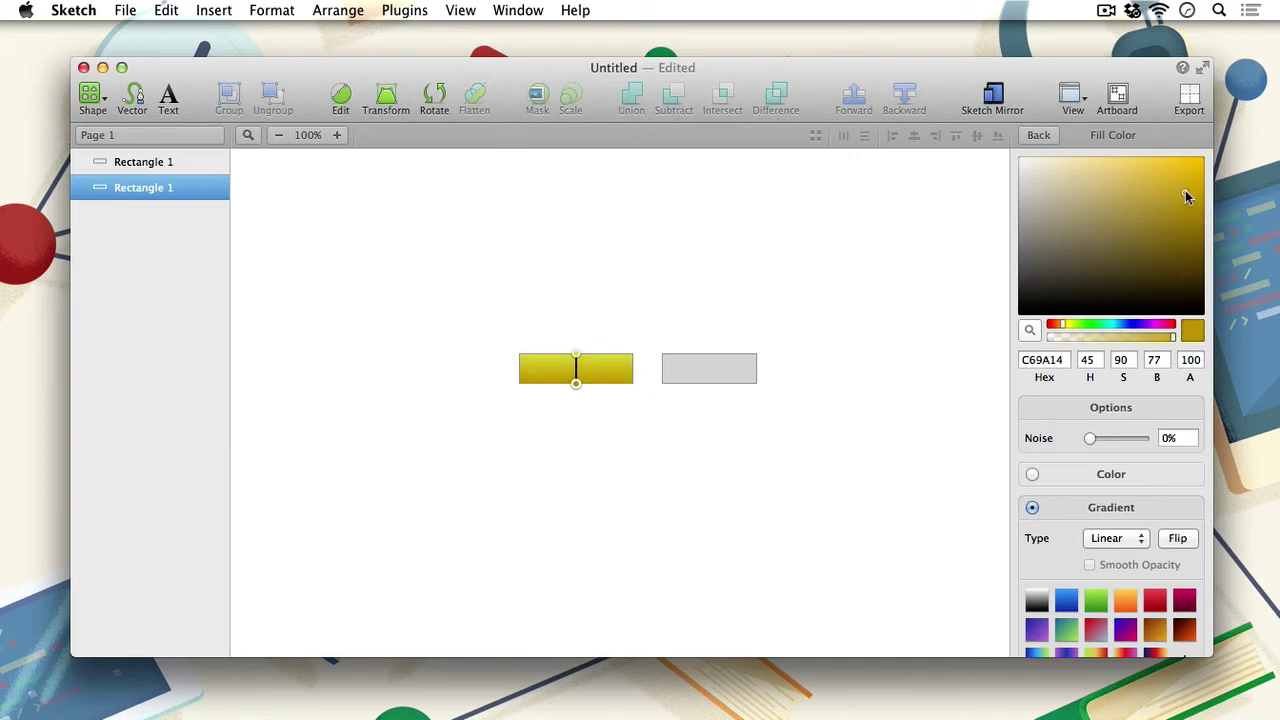
pyautogui.click(834, 363)
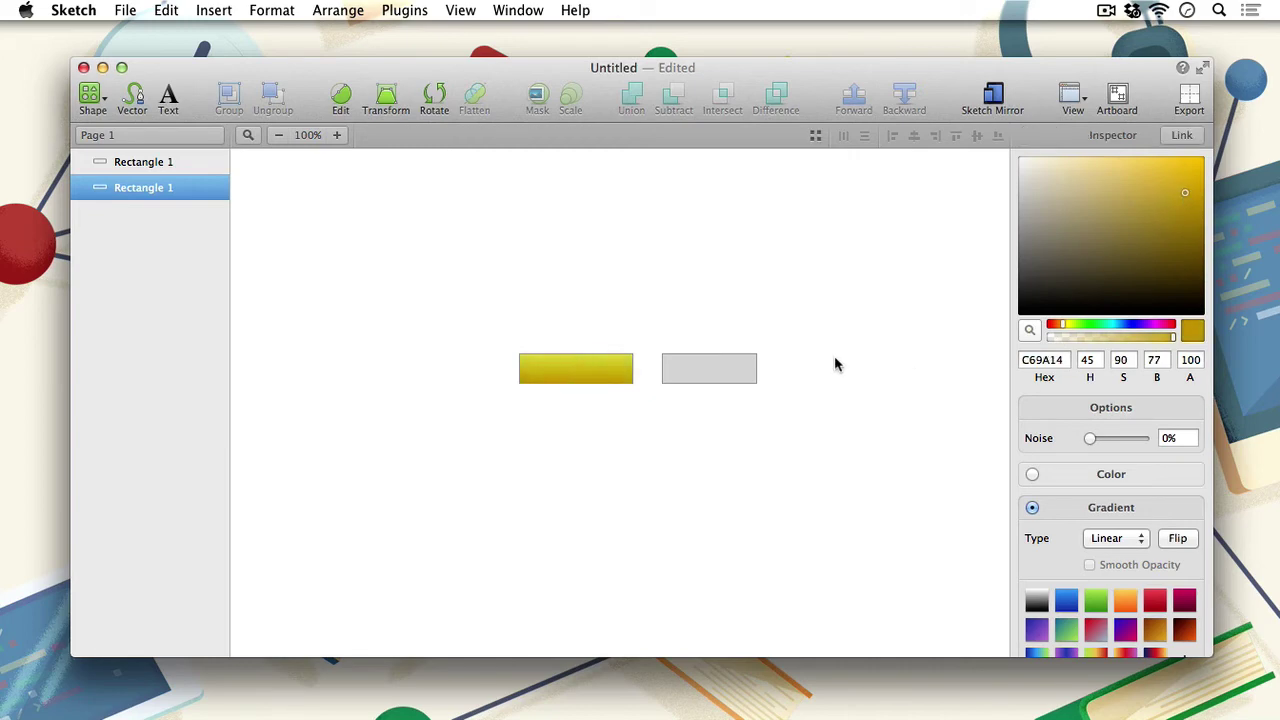
# - Give the yellow bar a dark gold border, hex 987D19, darkened from its sampled yellow
pyautogui.click(620, 395)
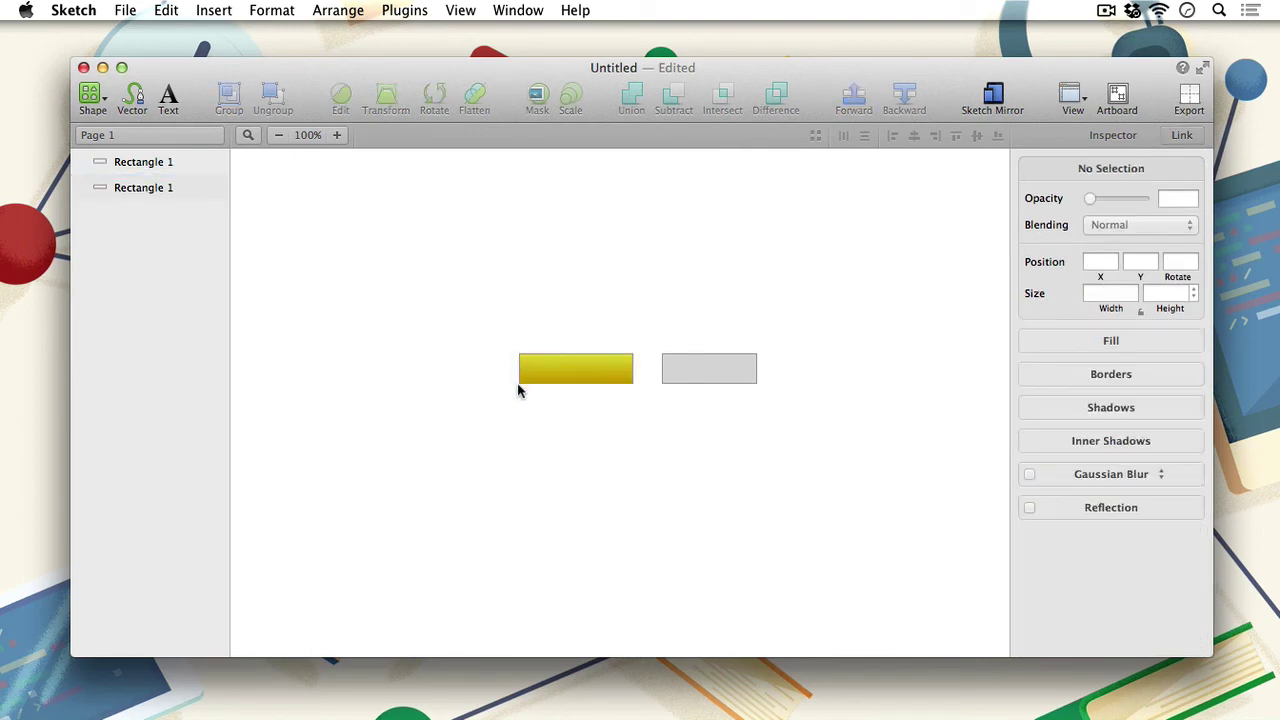
pyautogui.click(583, 376)
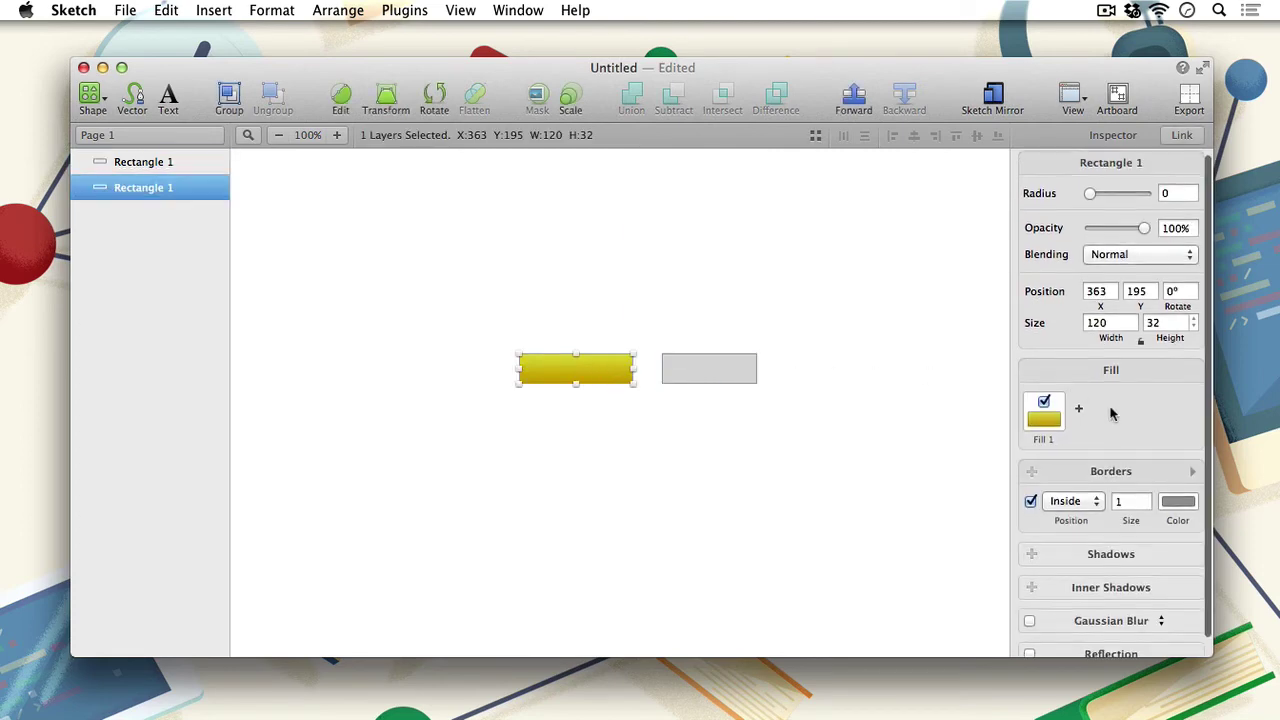
pyautogui.scroll(-2, 1090, 450)
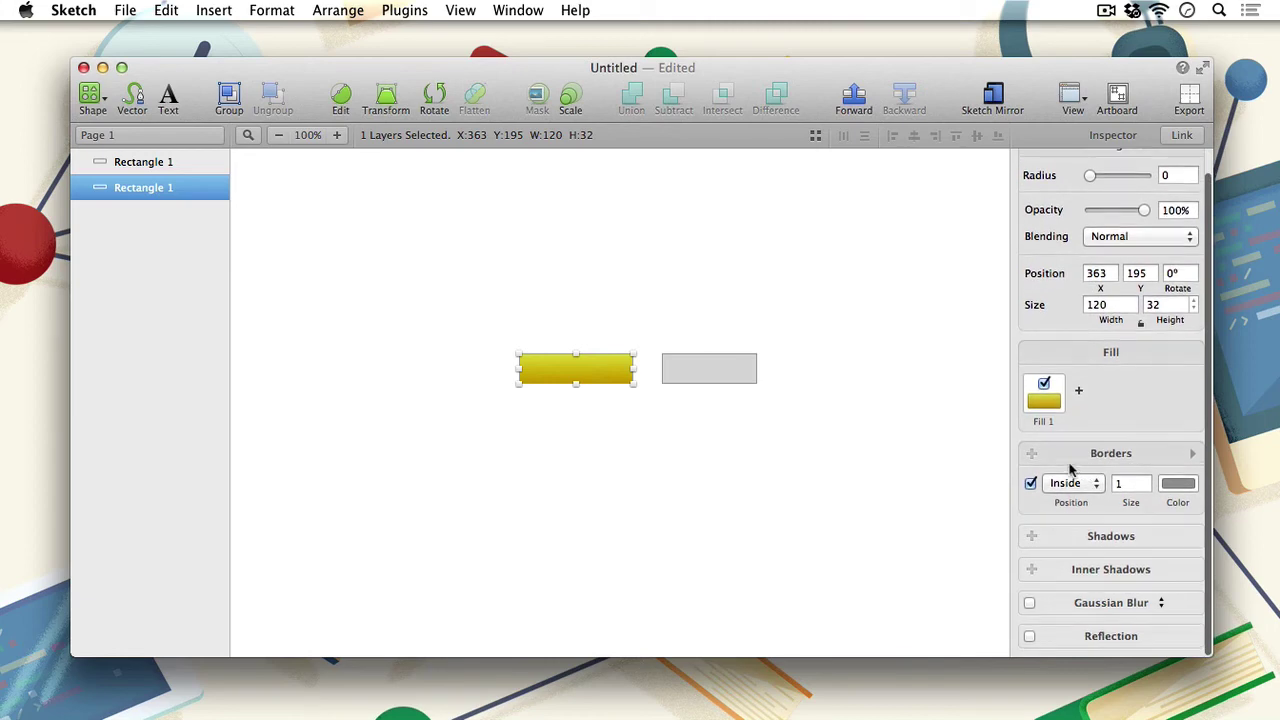
pyautogui.click(1177, 485)
pyautogui.scroll(-1, 1175, 488)
pyautogui.scroll(-1, 1175, 488)
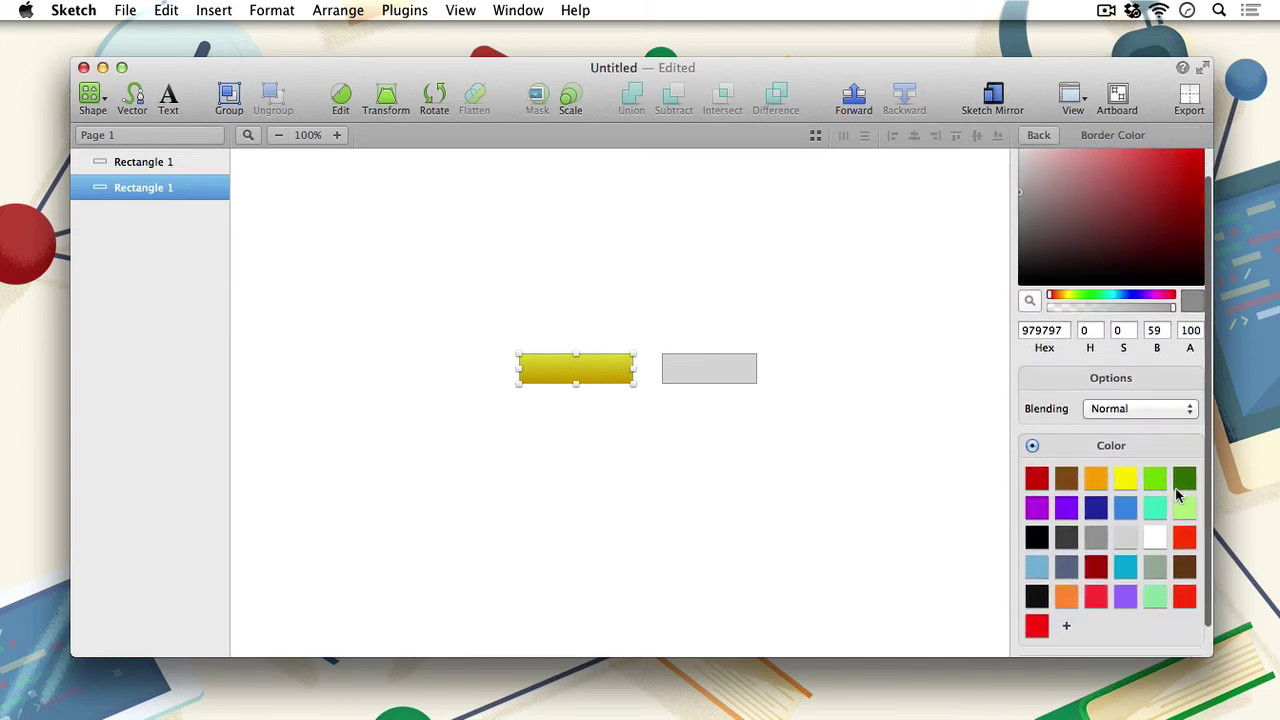
pyautogui.click(1029, 300)
pyautogui.click(582, 374)
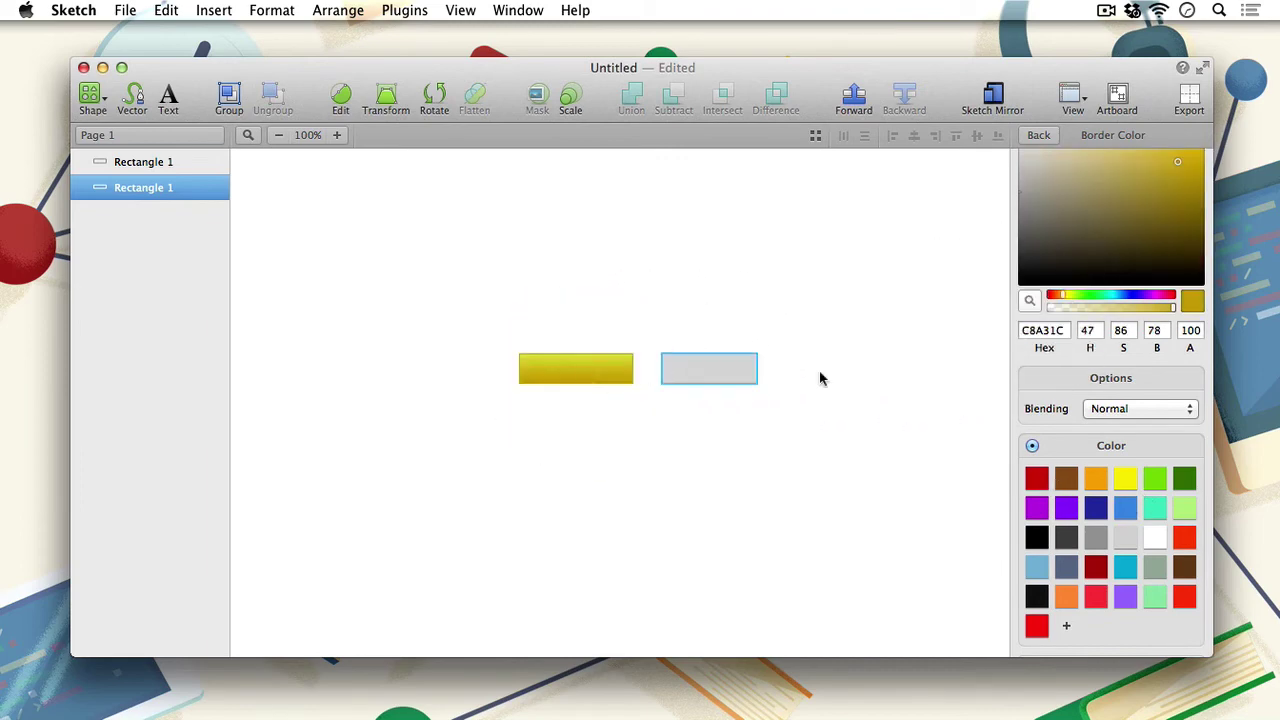
pyautogui.moveTo(1175, 165); pyautogui.dragTo(1176, 195)
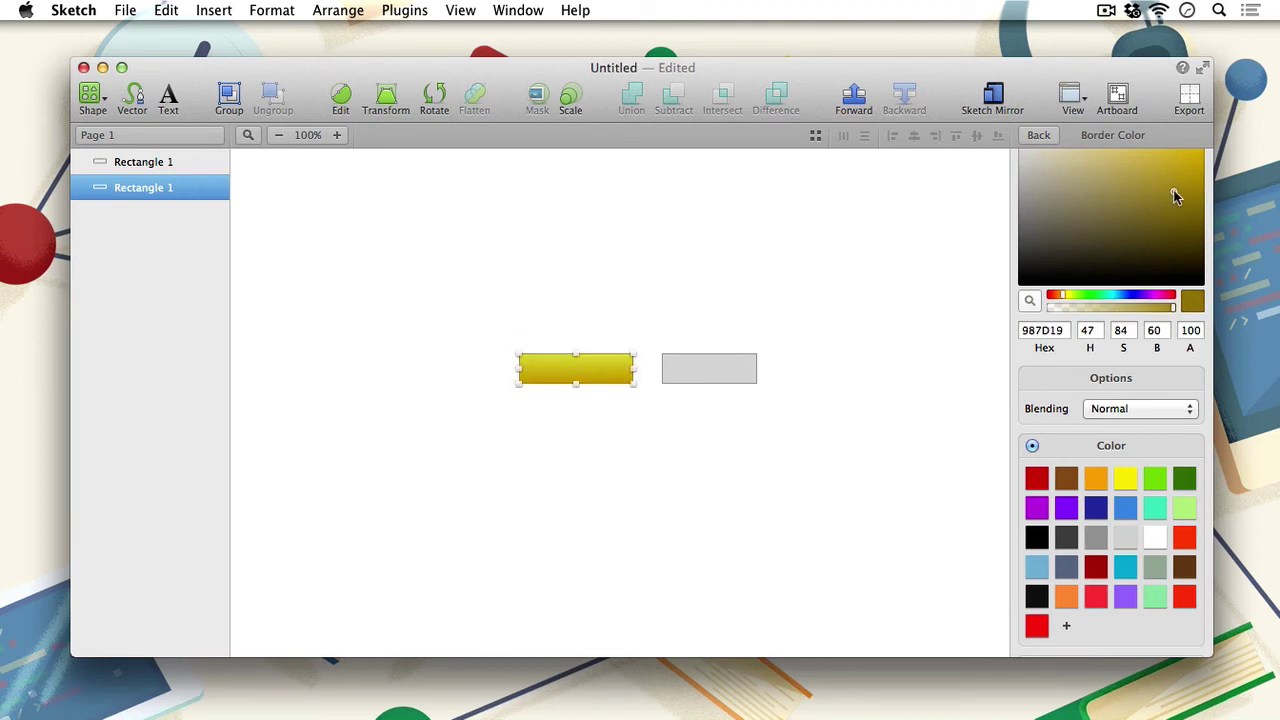
pyautogui.click(708, 289)
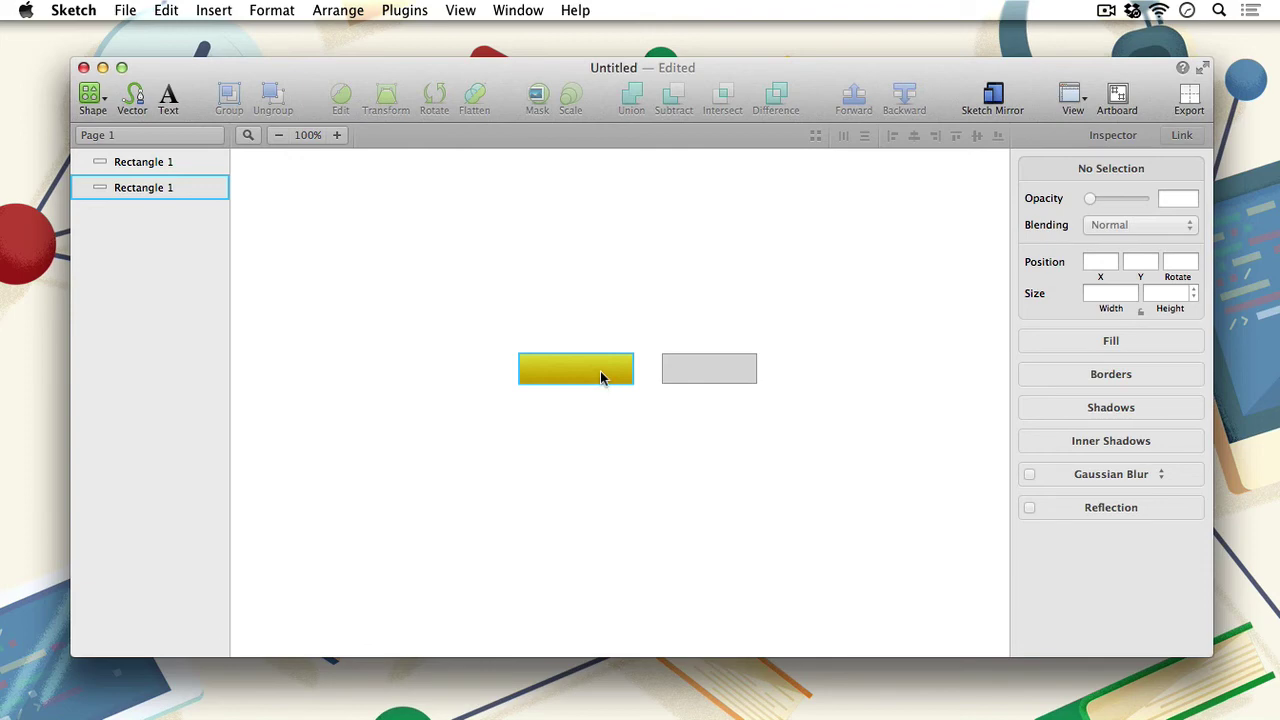
# - Add a single drop shadow to the yellow bar with Y 1 and blur 2
pyautogui.click(600, 377)
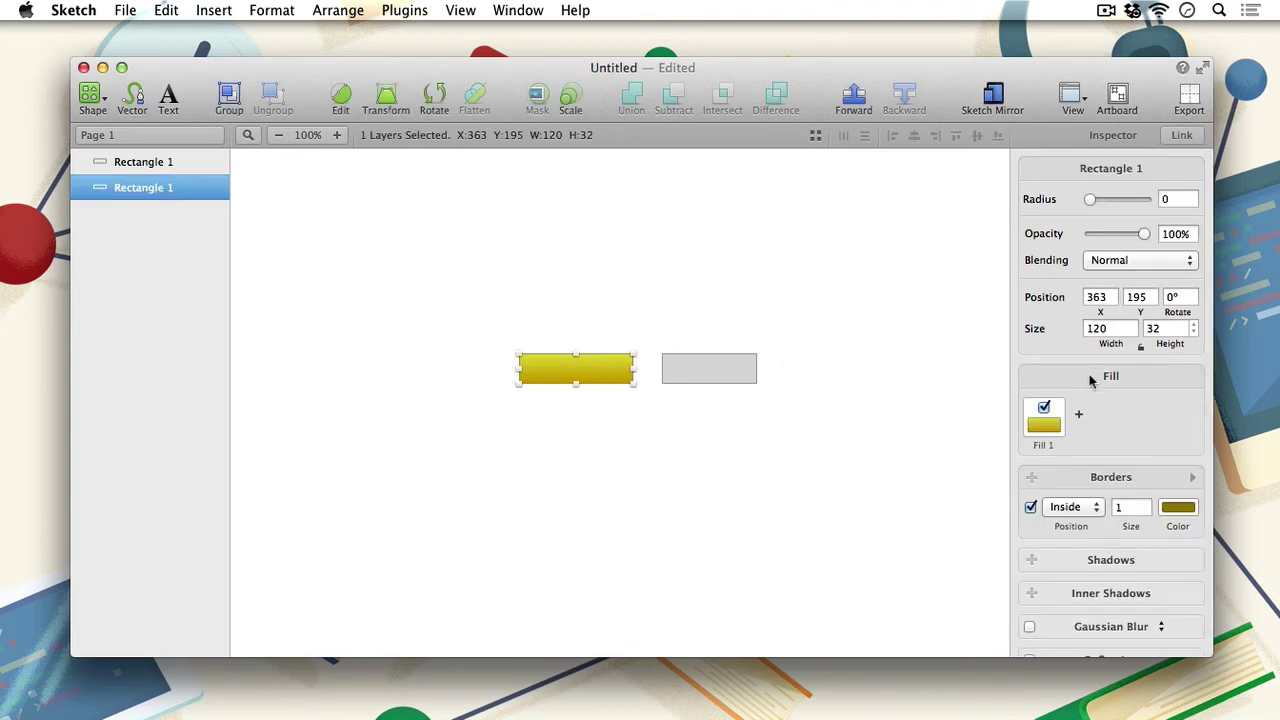
pyautogui.scroll(-2, 1187, 388)
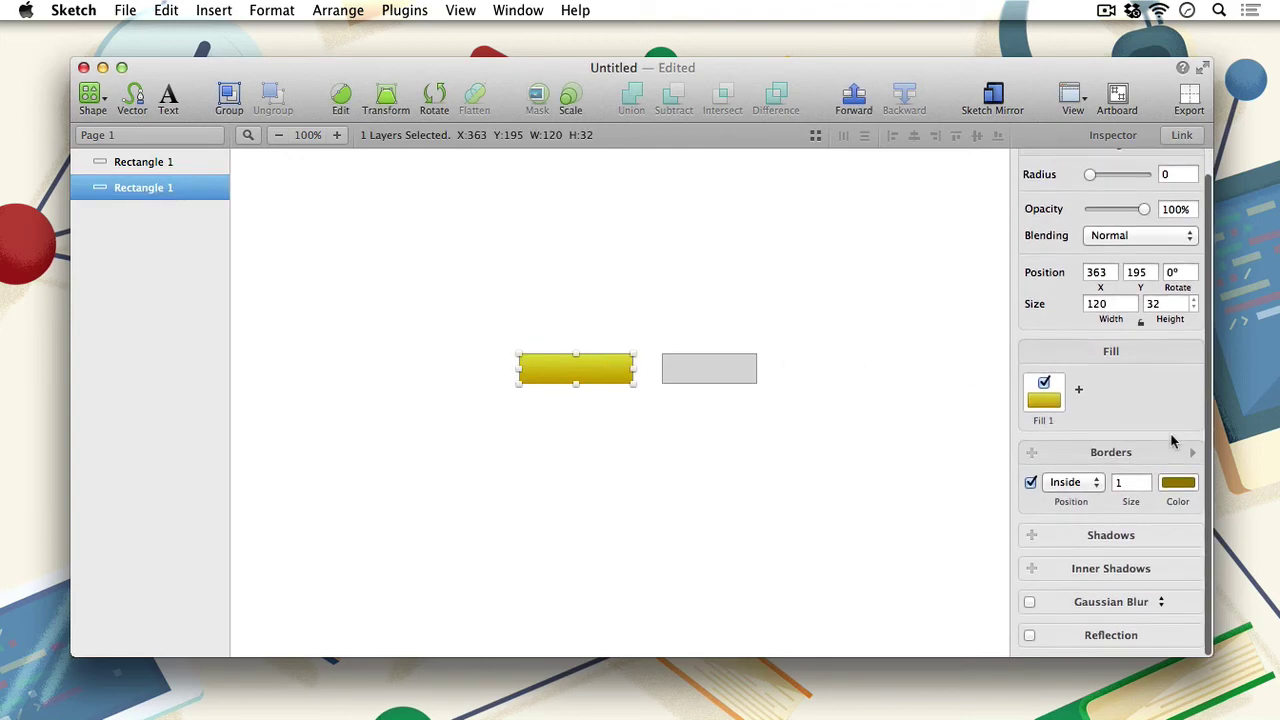
pyautogui.click(1031, 537)
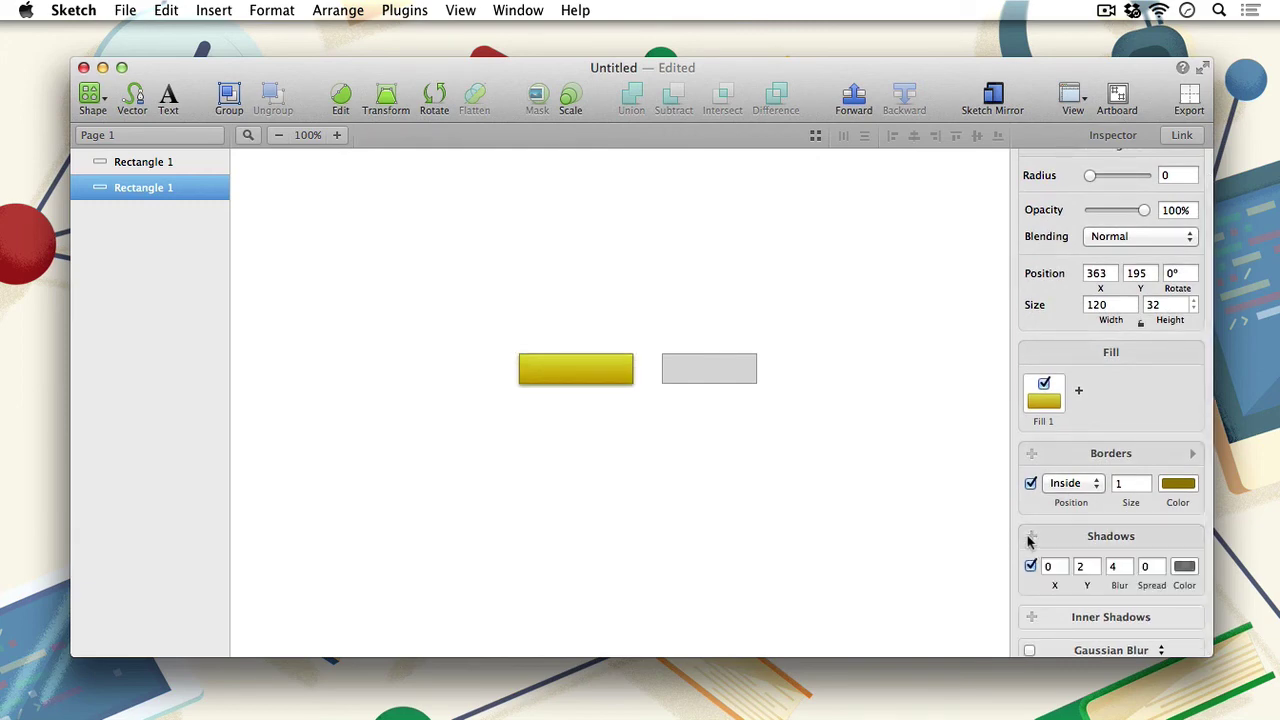
pyautogui.click(1031, 537)
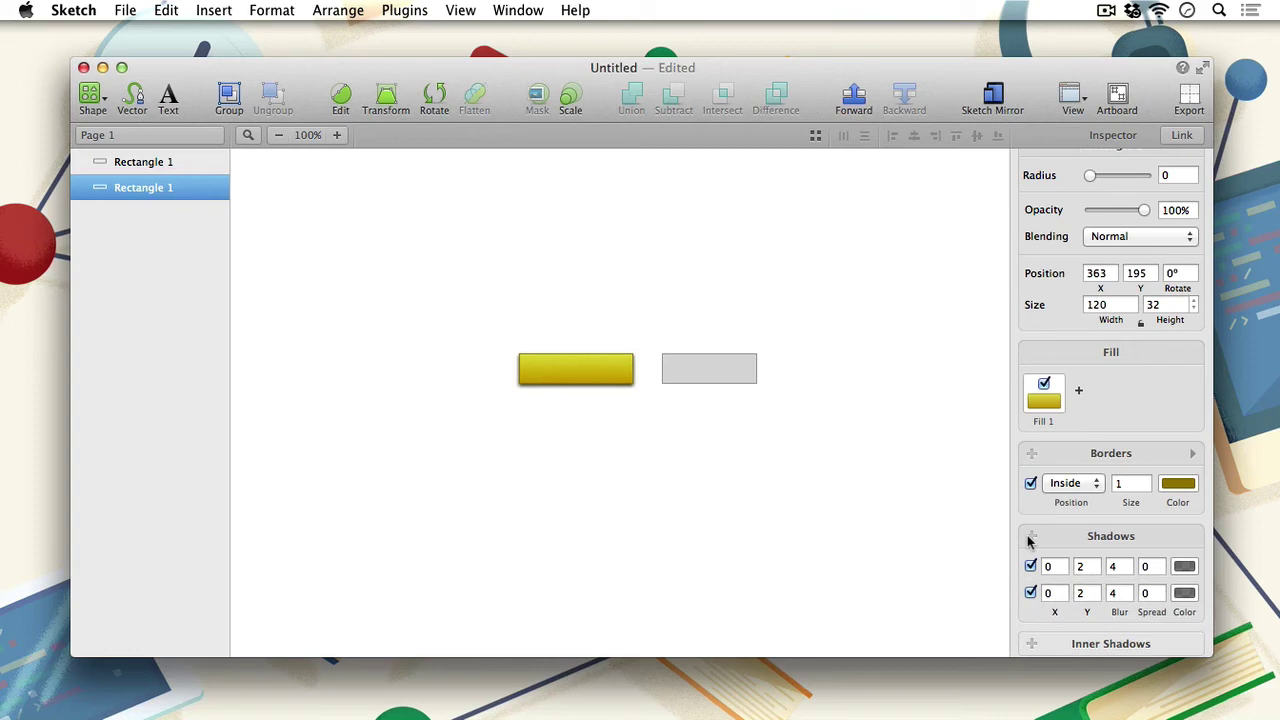
pyautogui.rightClick(1182, 568)
pyautogui.click(1172, 568)
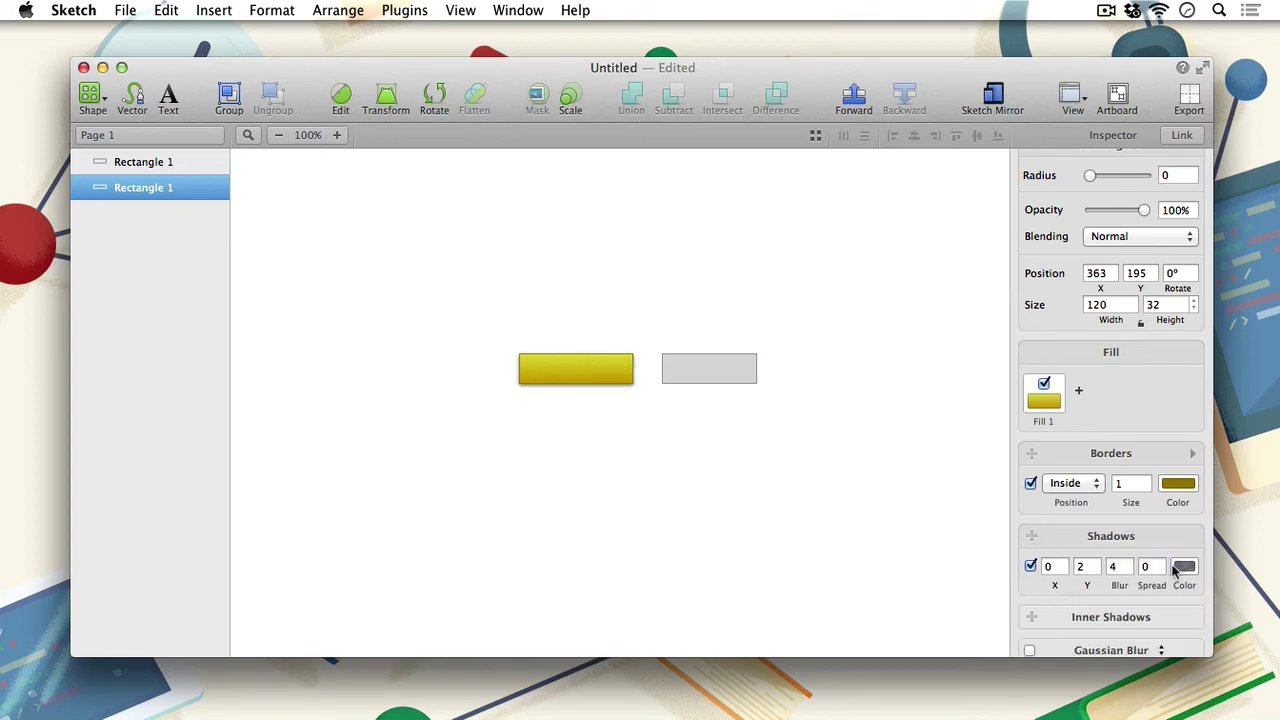
pyautogui.click(1081, 567)
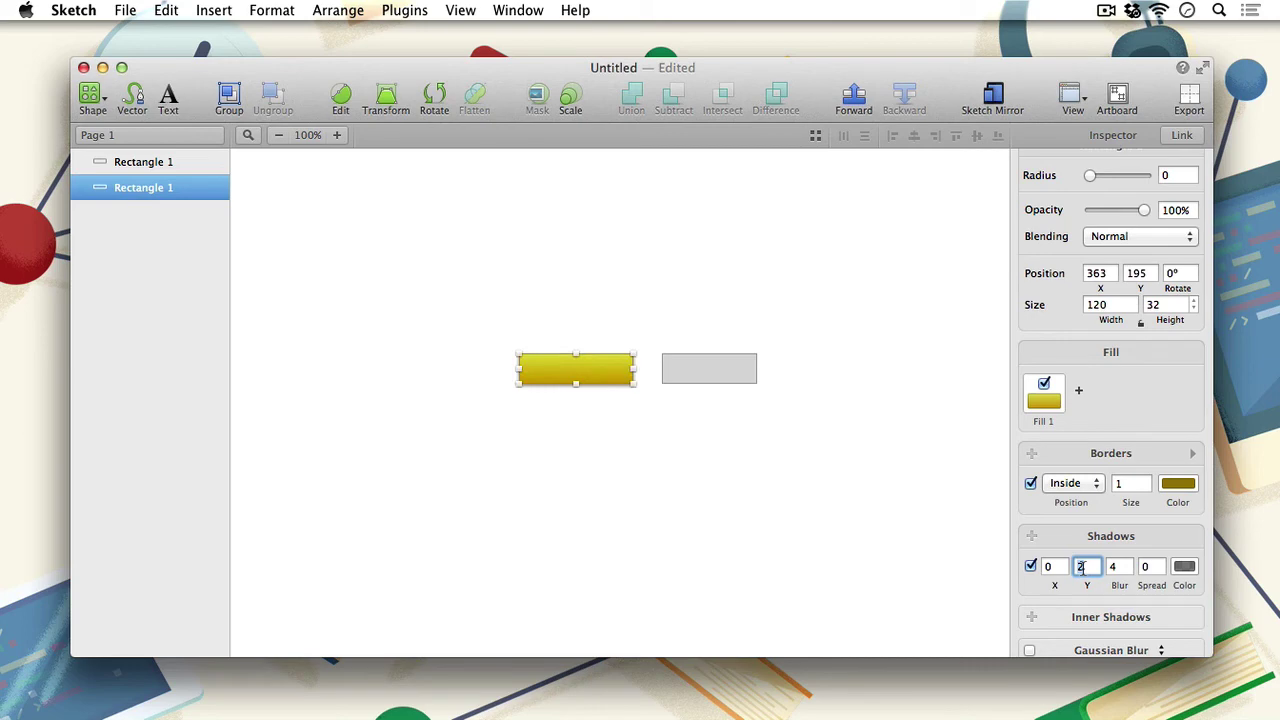
pyautogui.write('1')
pyautogui.click(1112, 566)
pyautogui.write('2')
# - Colour the shadow dark brownish yellow, hex 503E06
pyautogui.click(1184, 566)
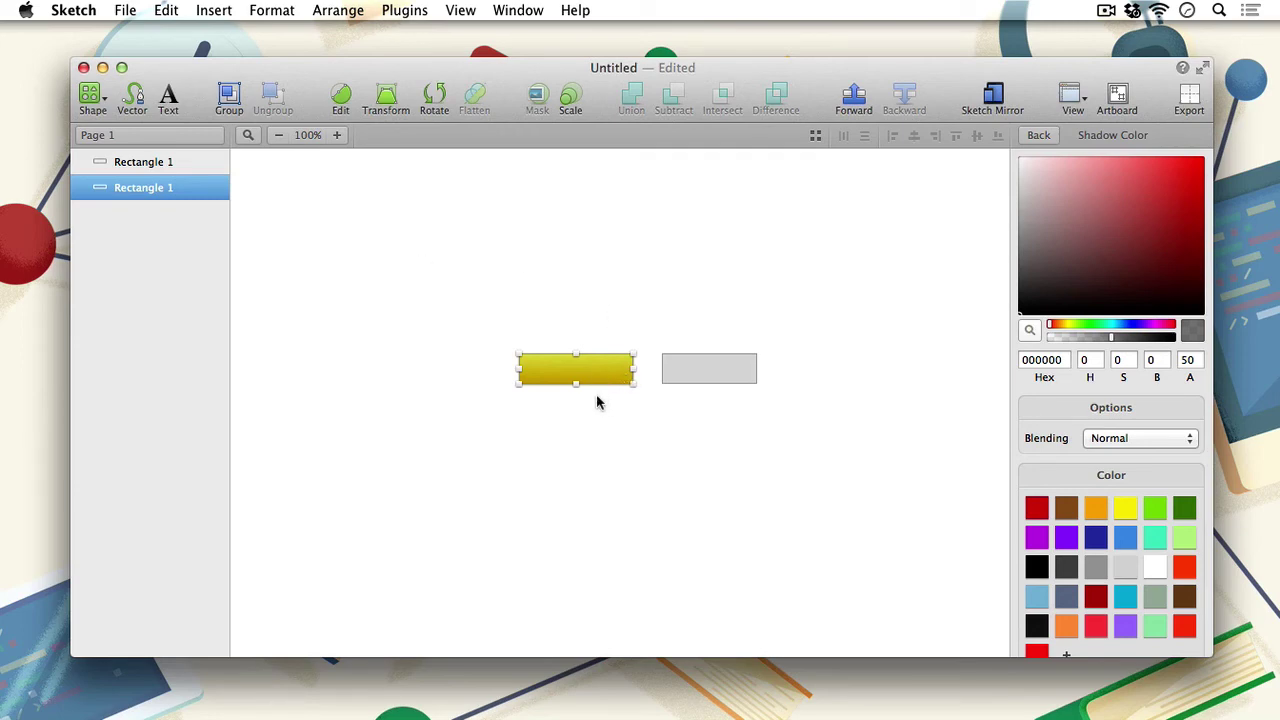
pyautogui.click(1029, 330)
pyautogui.click(616, 376)
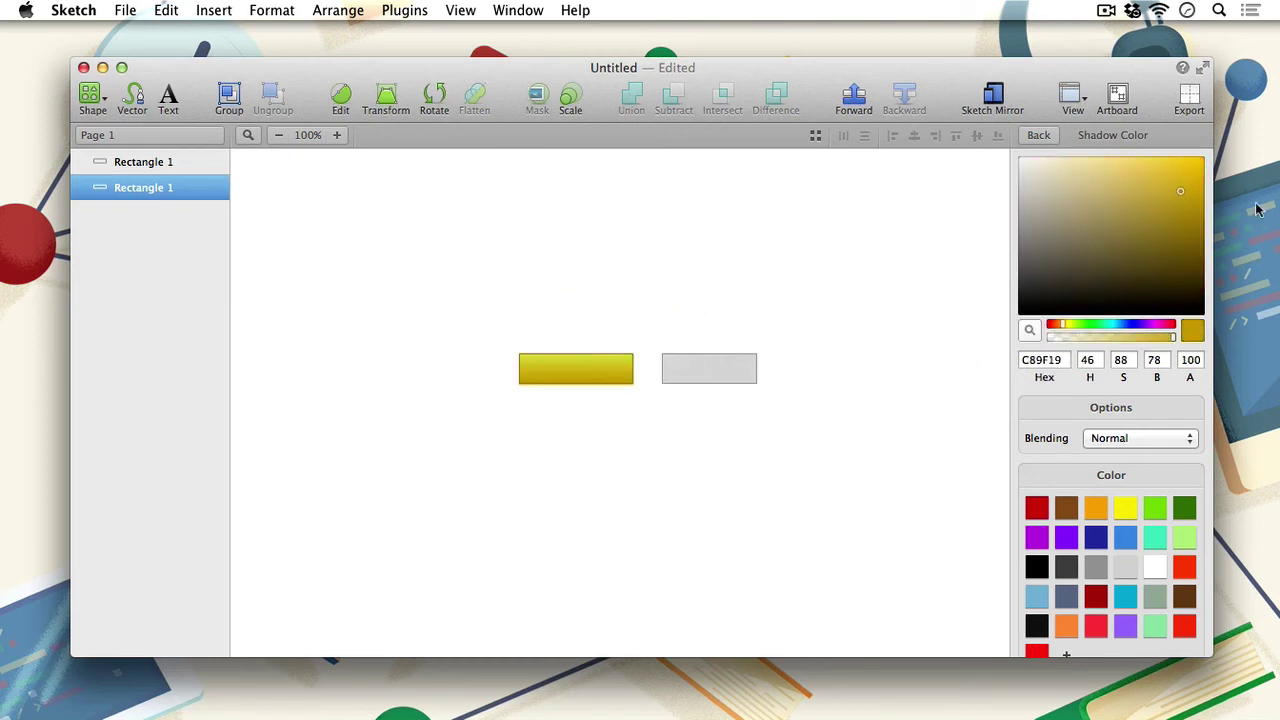
pyautogui.moveTo(1170, 189); pyautogui.dragTo(1190, 269)
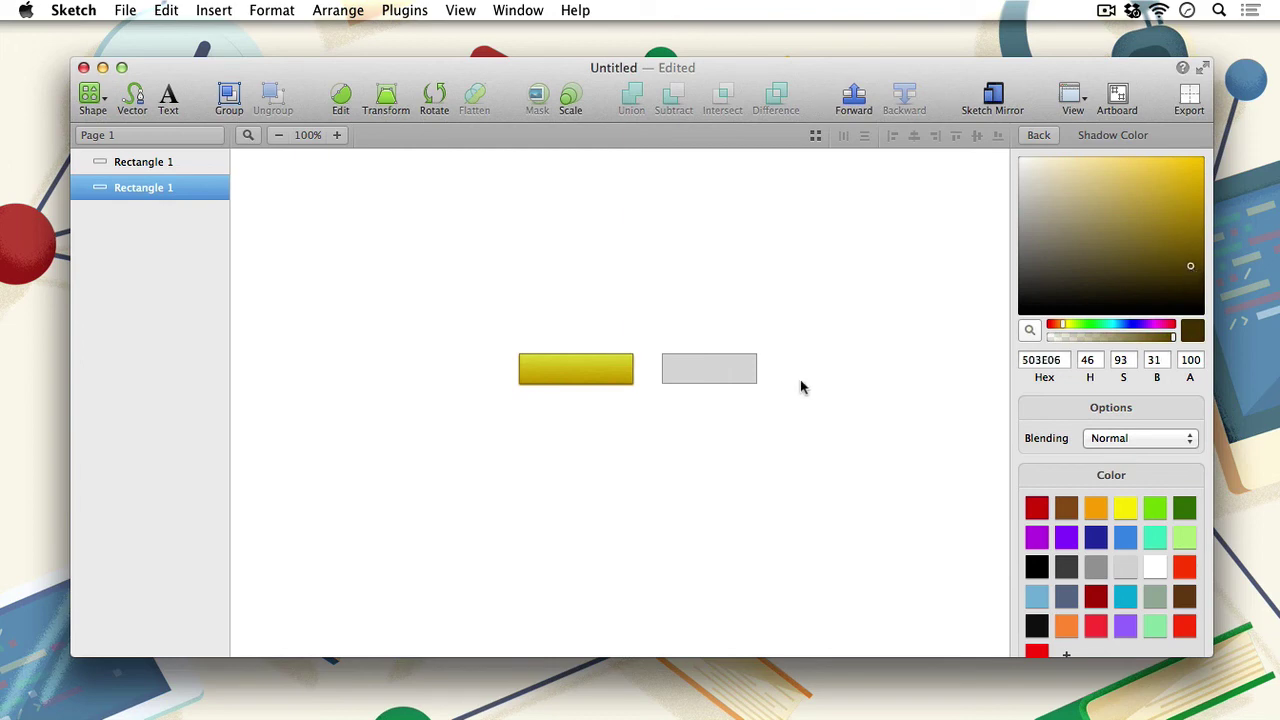
pyautogui.click(913, 414)
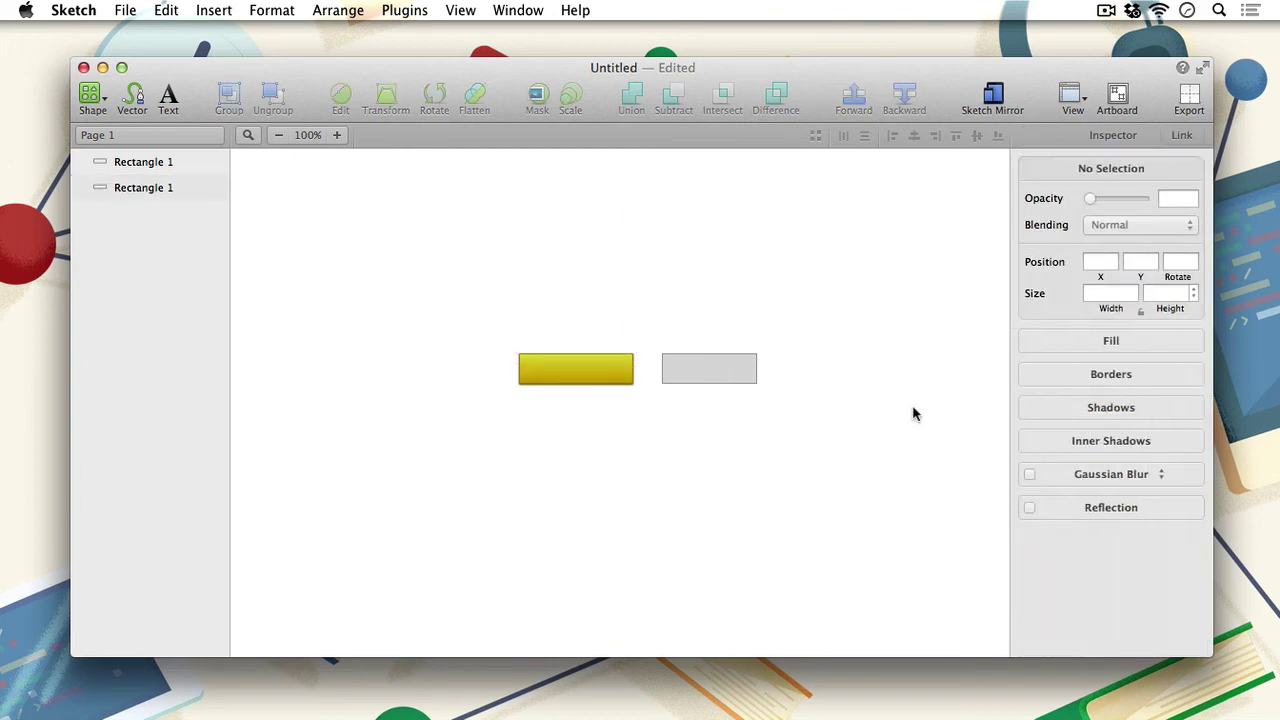
# - Set the yellow bar's corner radius to 3 with the Radius slider
pyautogui.click(572, 378)
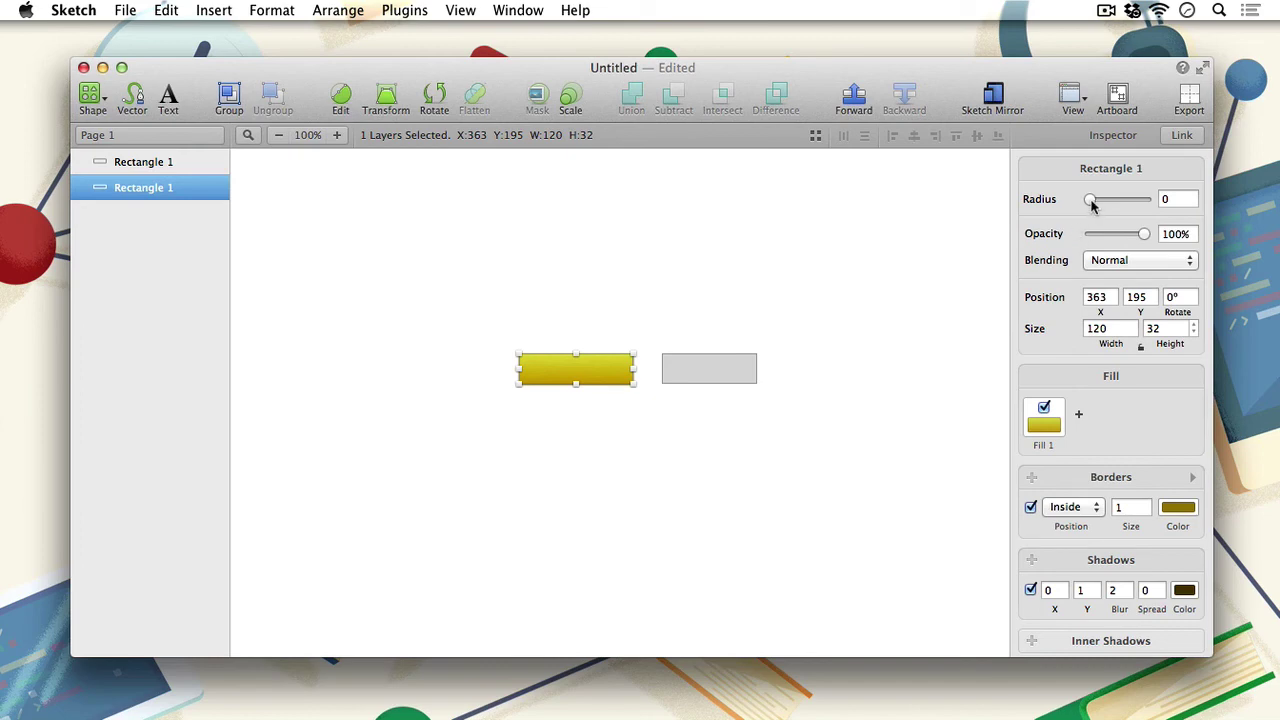
pyautogui.moveTo(1092, 203); pyautogui.dragTo(1120, 205)
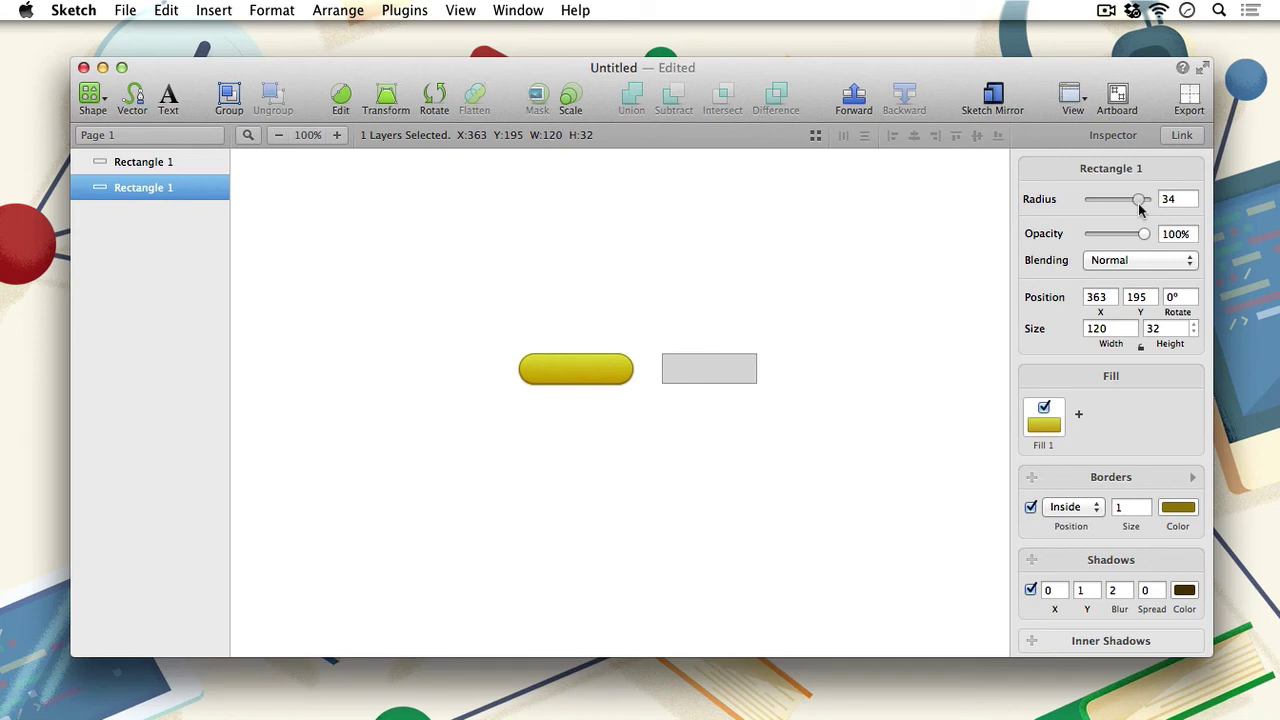
pyautogui.moveTo(1138, 203); pyautogui.dragTo(1097, 213)
pyautogui.click(869, 266)
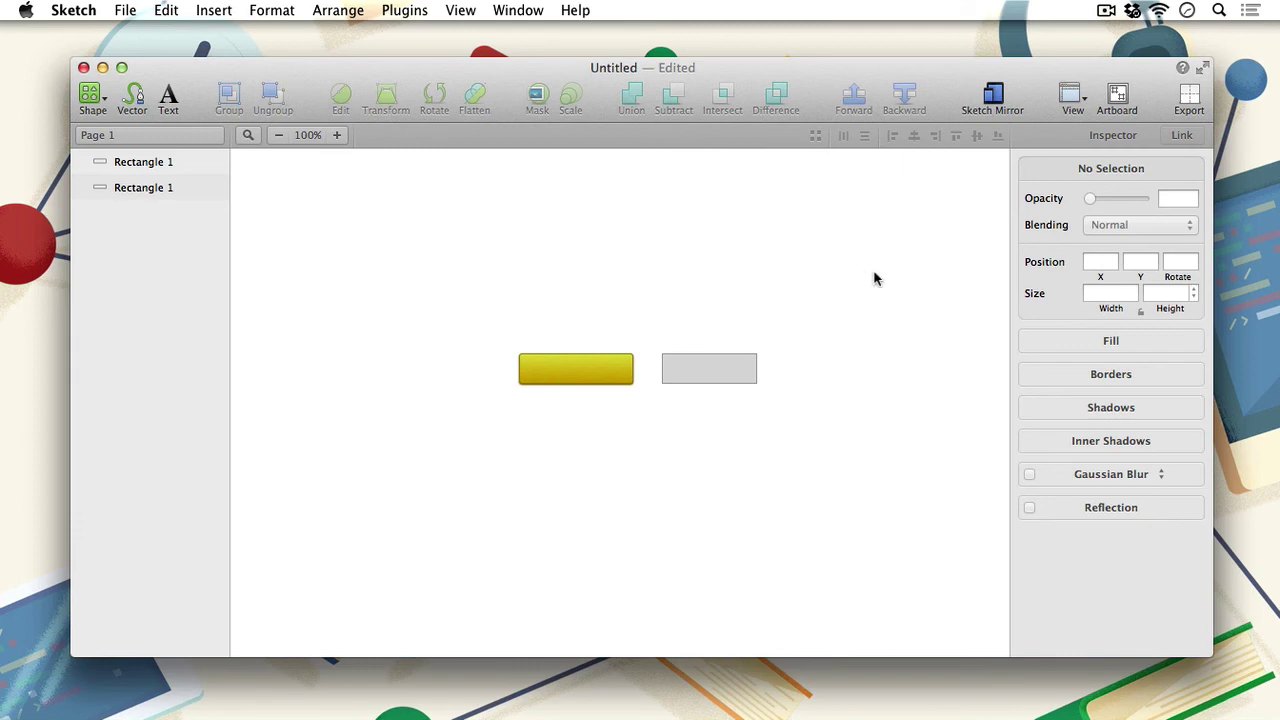
# - Add an inner shadow to the yellow rectangle with blur 1 and Y offset 2
pyautogui.click(572, 377)
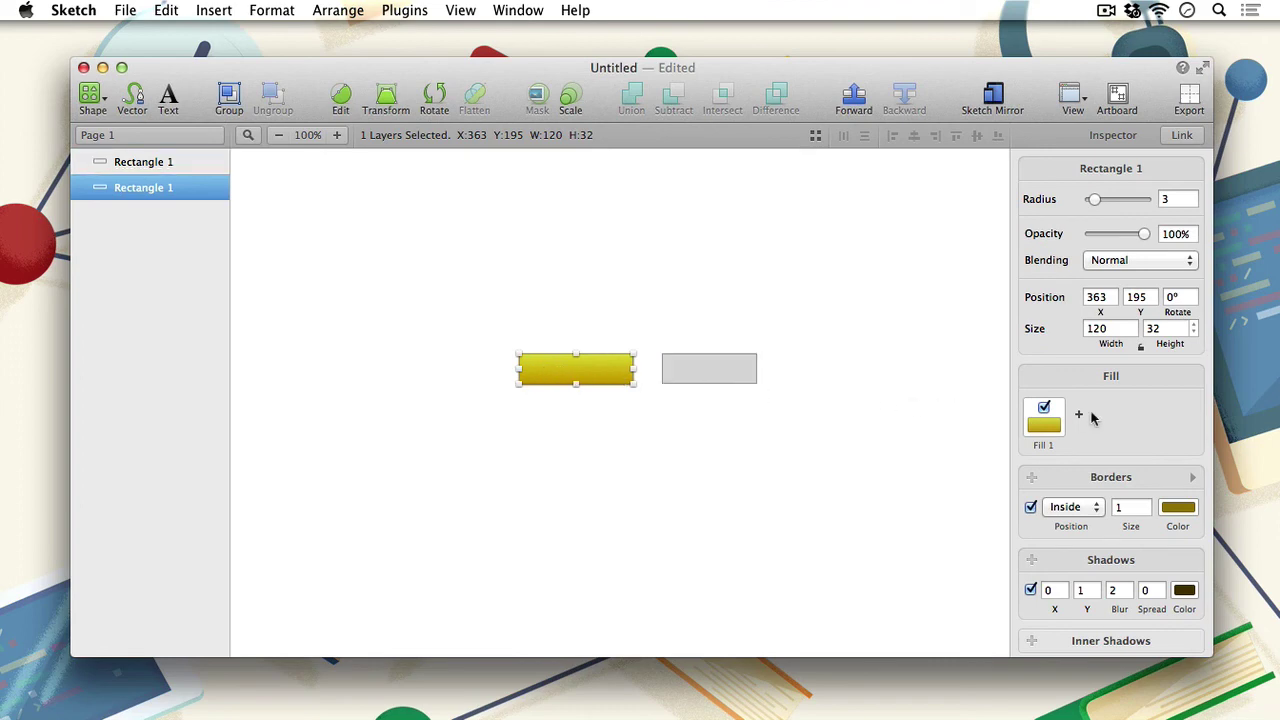
pyautogui.scroll(-3, 1090, 420)
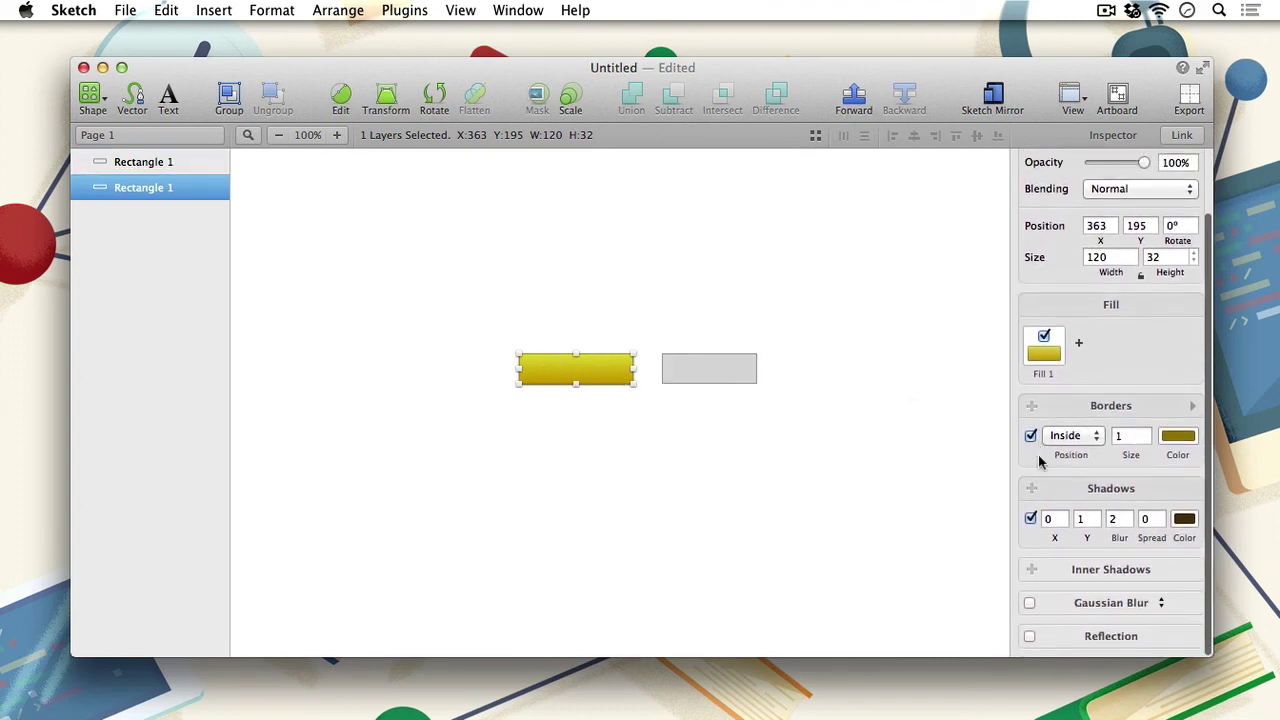
pyautogui.click(1032, 570)
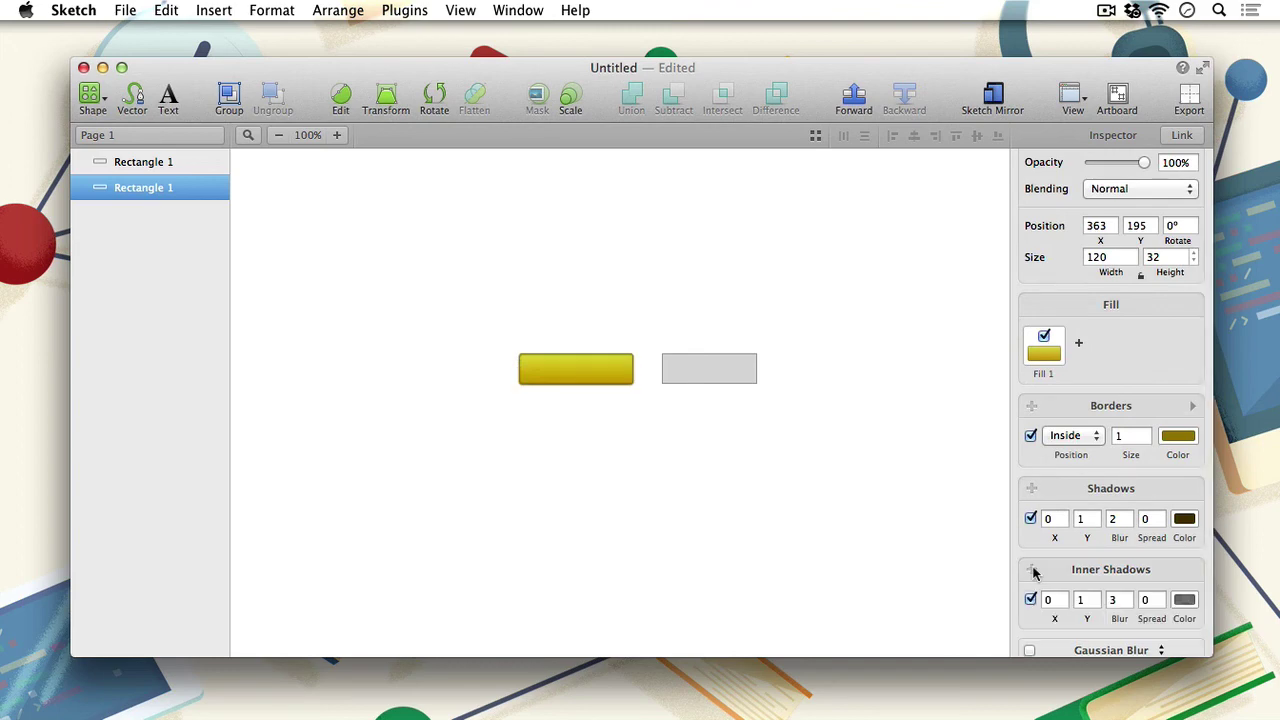
pyautogui.click(1079, 602)
pyautogui.press('Tab')
pyautogui.write('1')
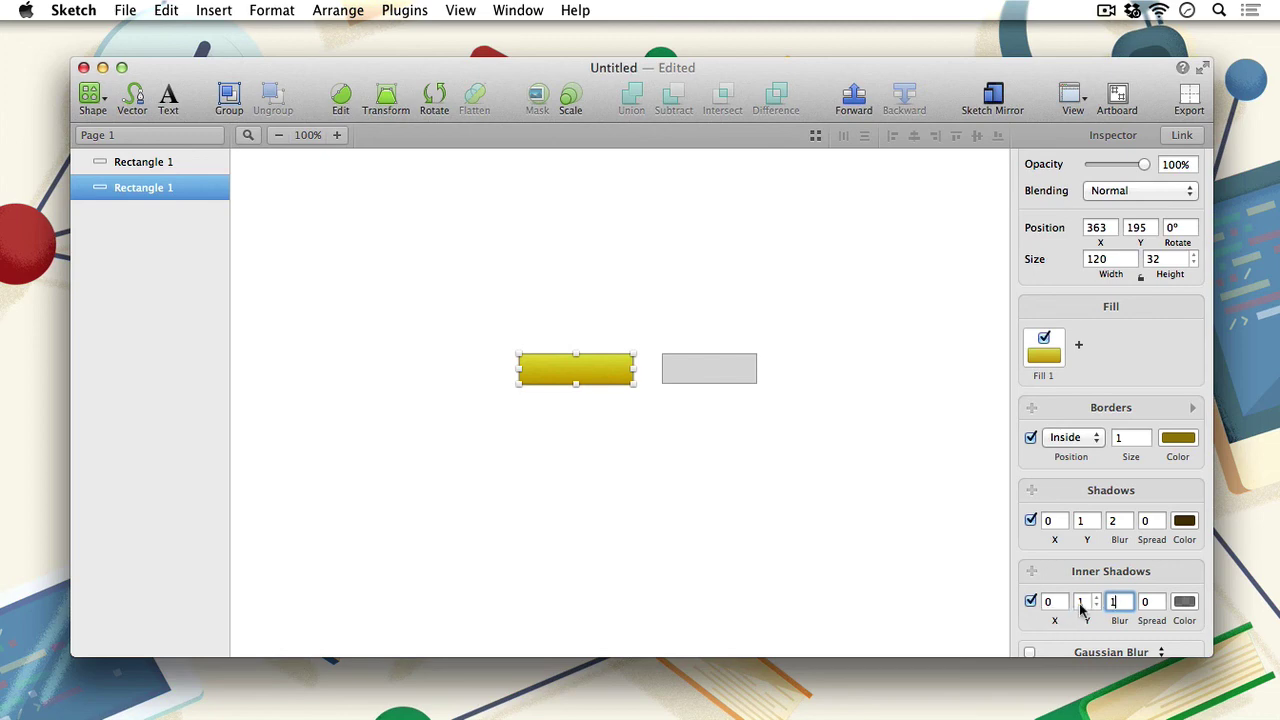
pyautogui.click(1080, 601)
pyautogui.write('2')
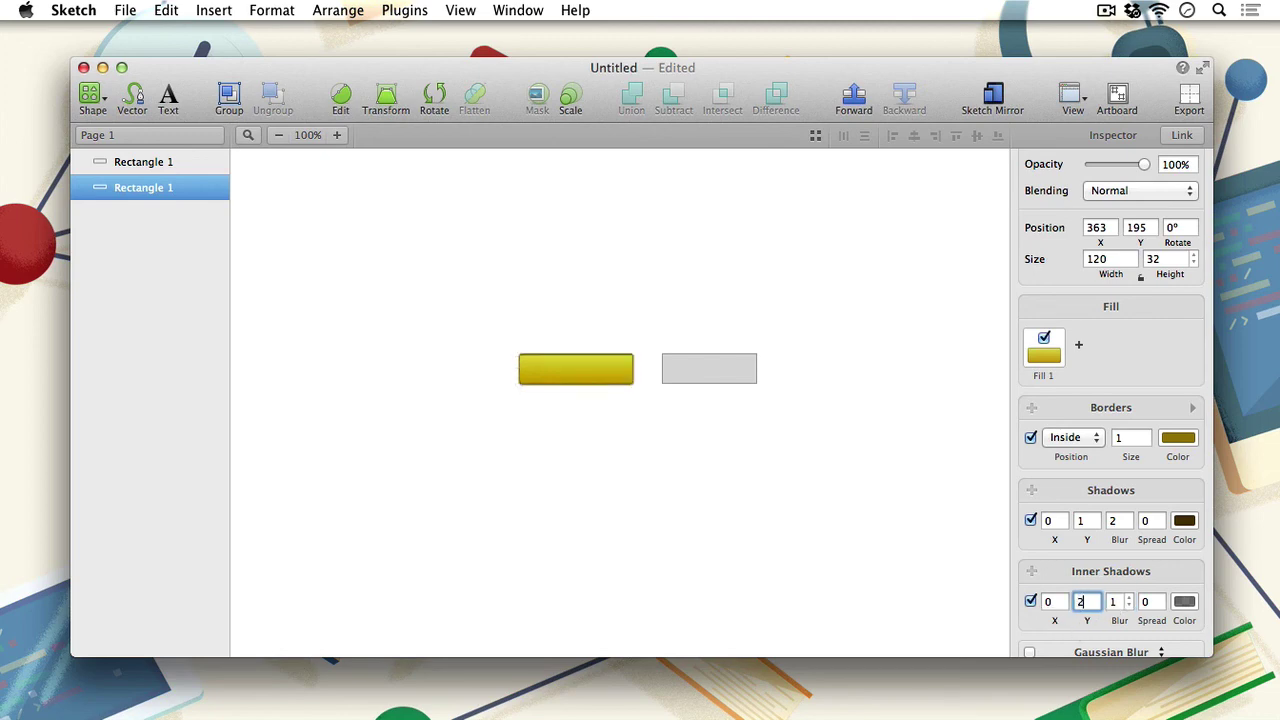
# - Colour the inner shadow pale yellow F3F1BE, sampled from the rectangle's yellow and lightened
pyautogui.click(1184, 601)
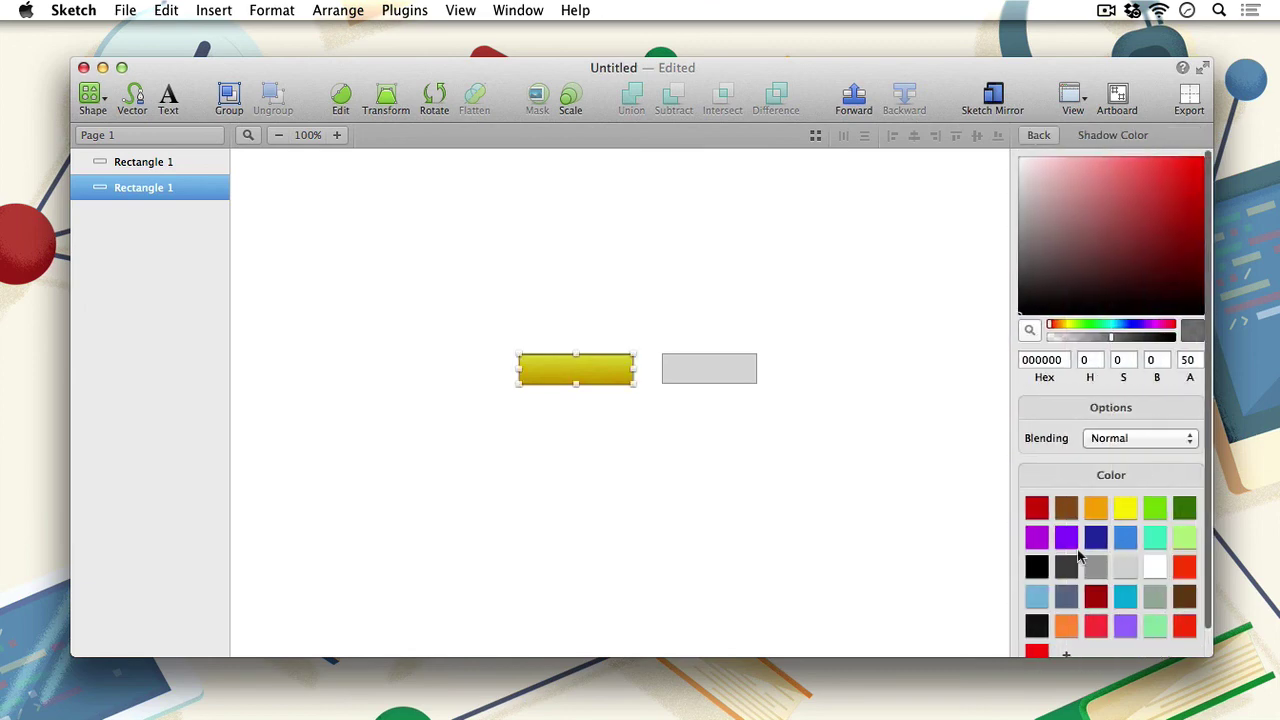
pyautogui.click(1030, 330)
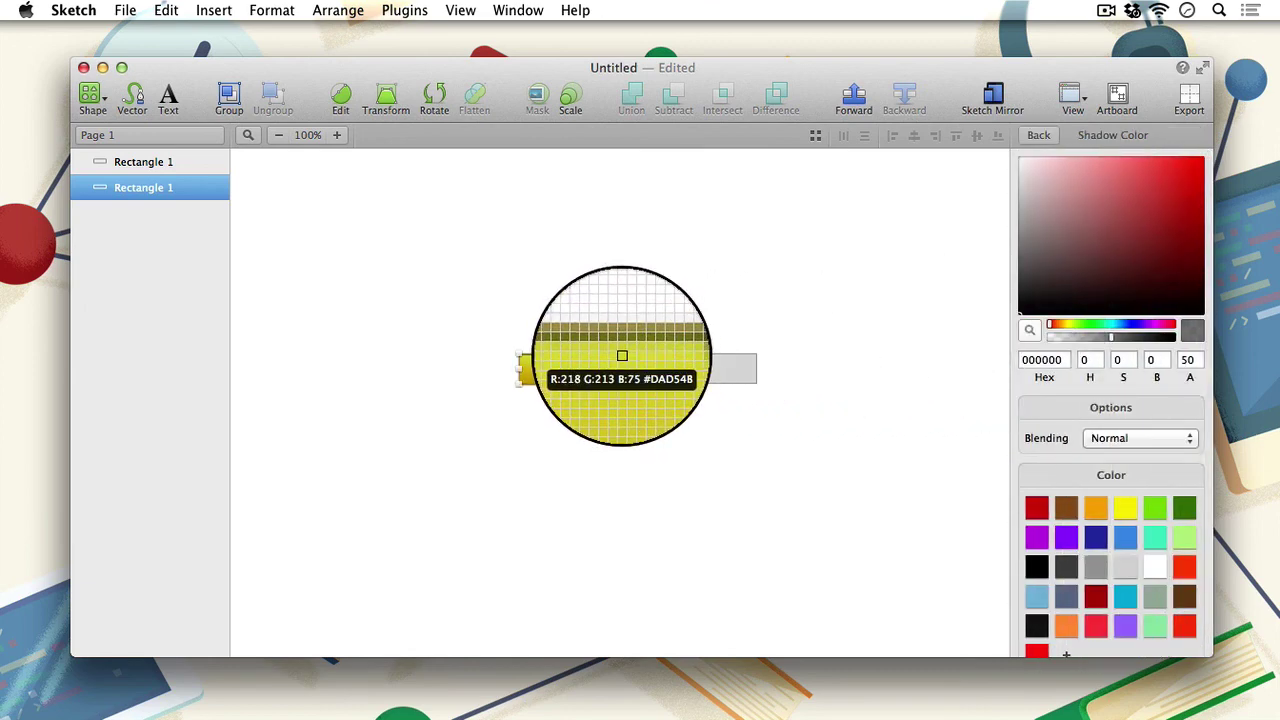
pyautogui.click(622, 356)
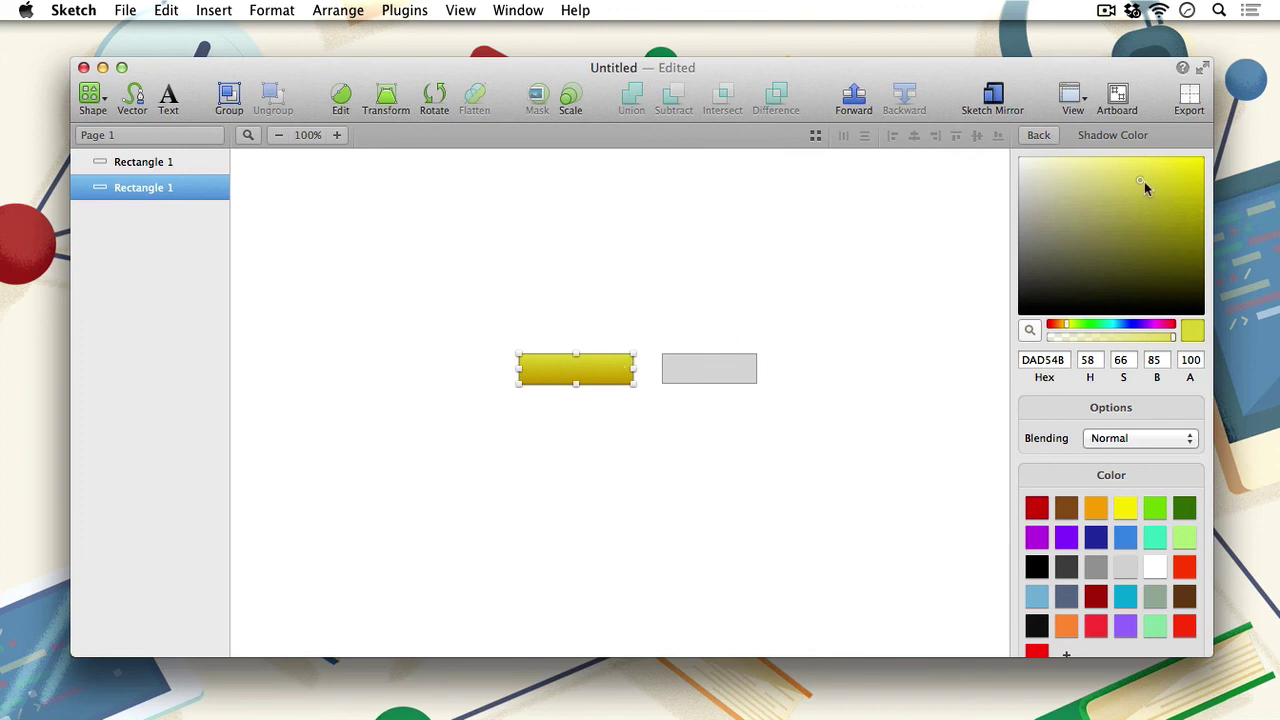
pyautogui.moveTo(1144, 180); pyautogui.dragTo(1060, 168)
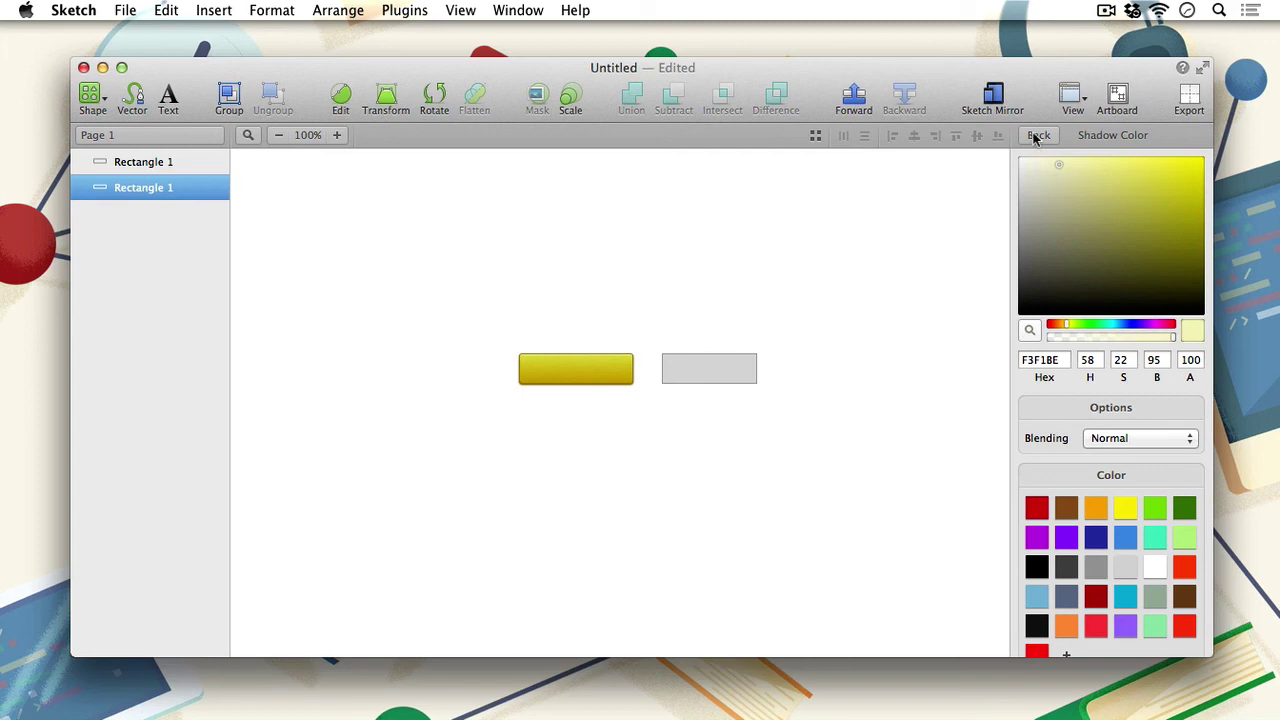
pyautogui.click(1032, 135)
pyautogui.click(918, 253)
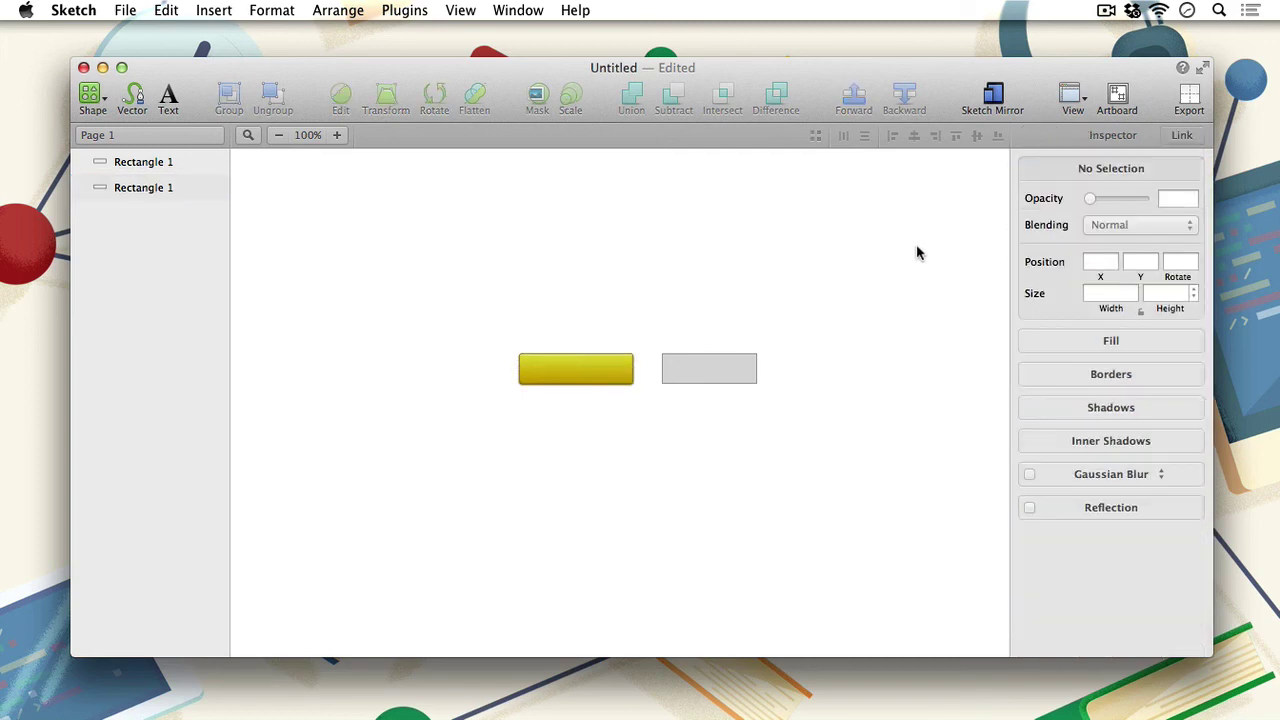
# - Copy the yellow rectangle's style and paste it onto the grey rectangle
pyautogui.click(718, 372)
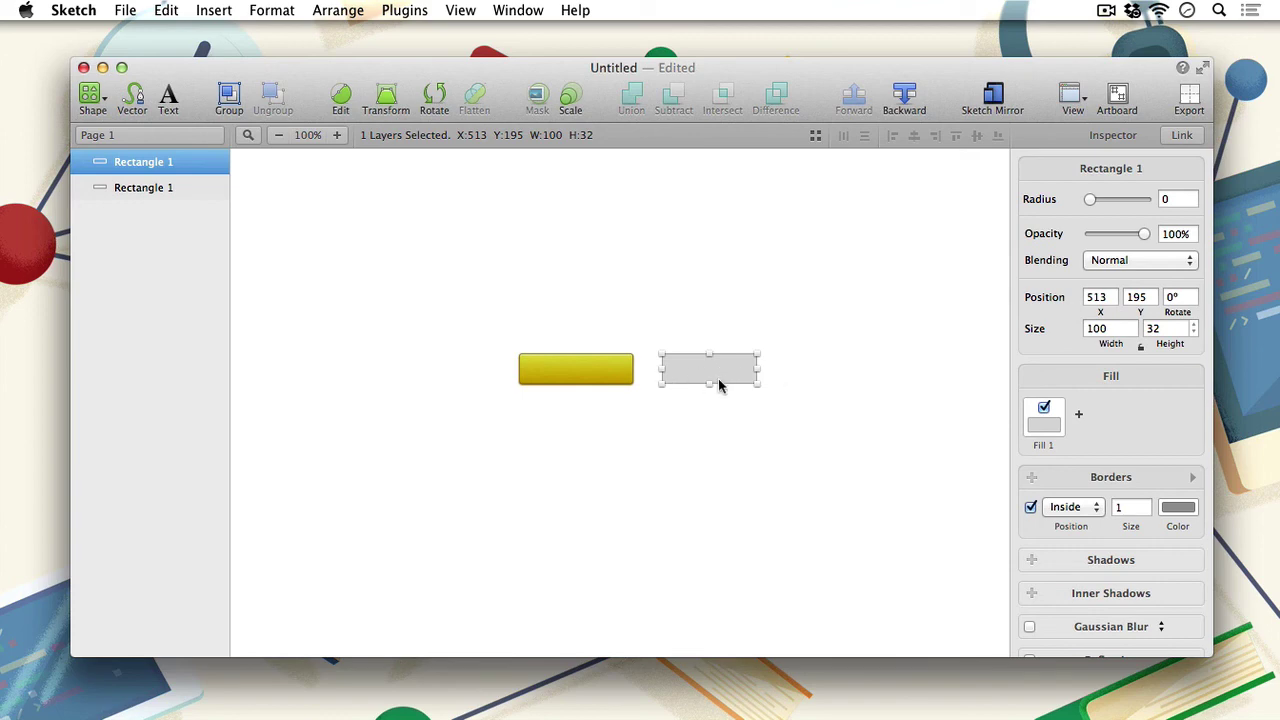
pyautogui.click(584, 370)
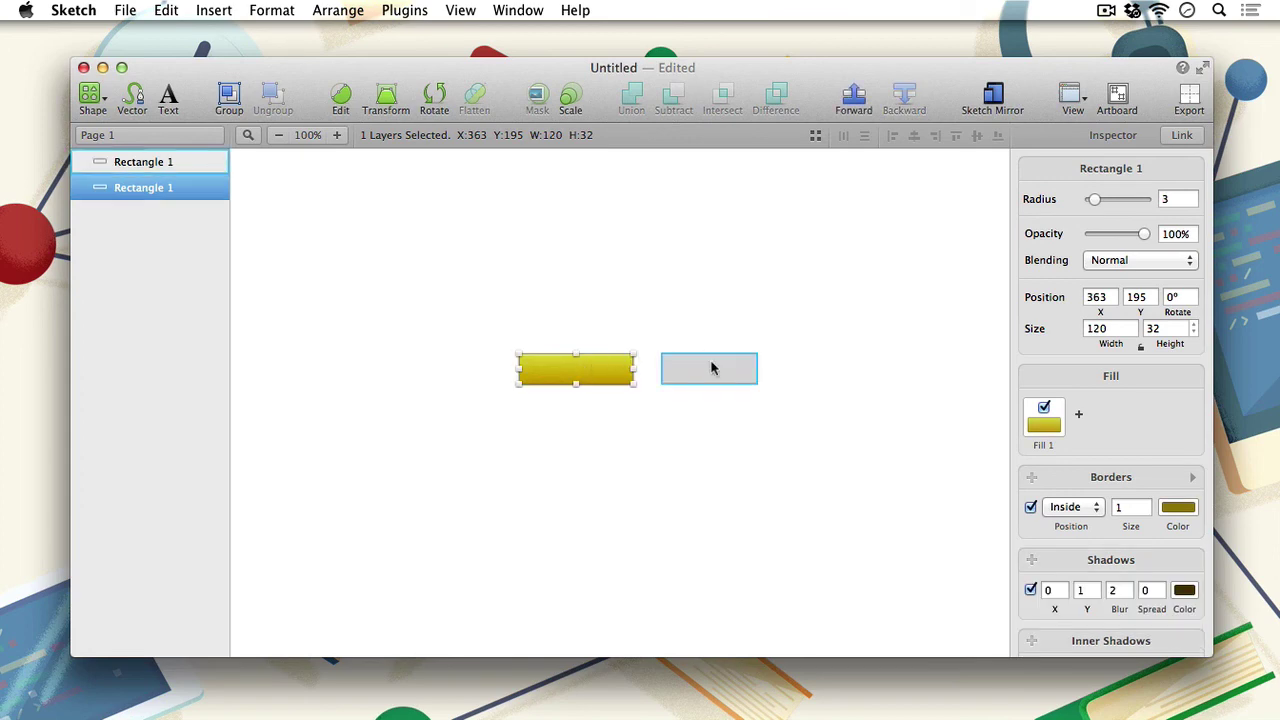
pyautogui.rightClick(600, 375)
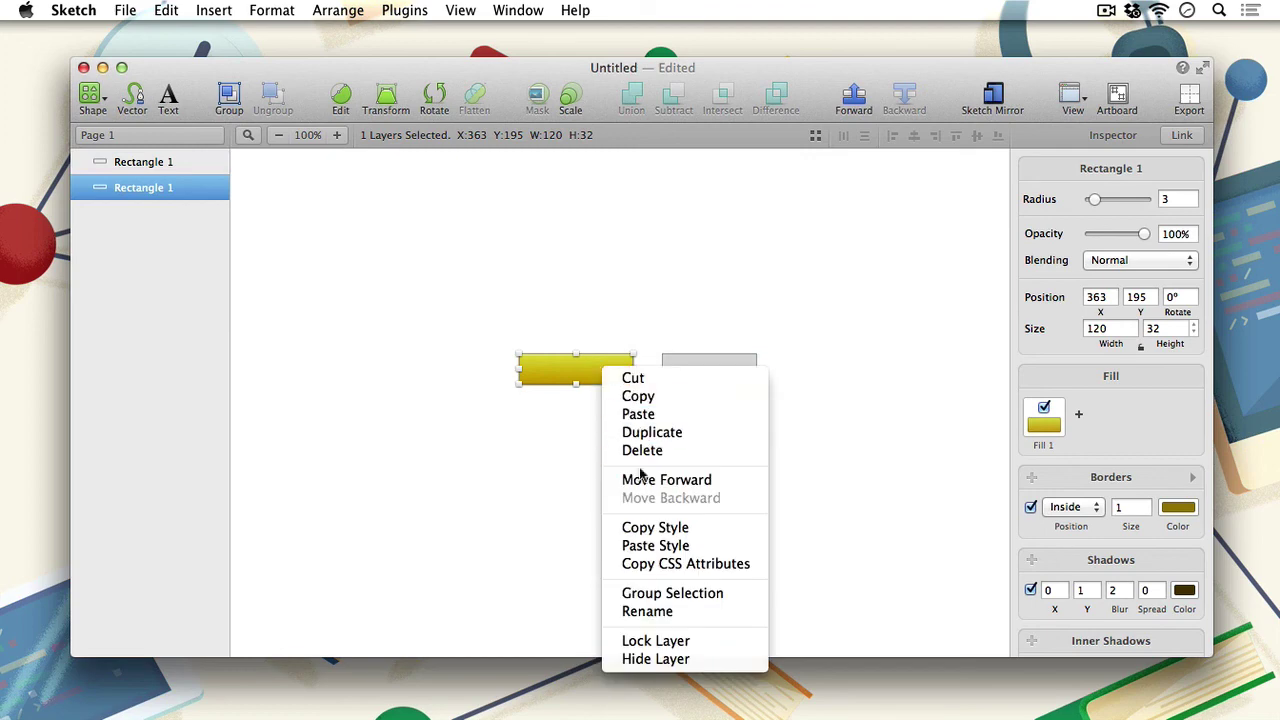
pyautogui.click(652, 528)
pyautogui.click(660, 494)
pyautogui.click(700, 369)
pyautogui.rightClick(700, 369)
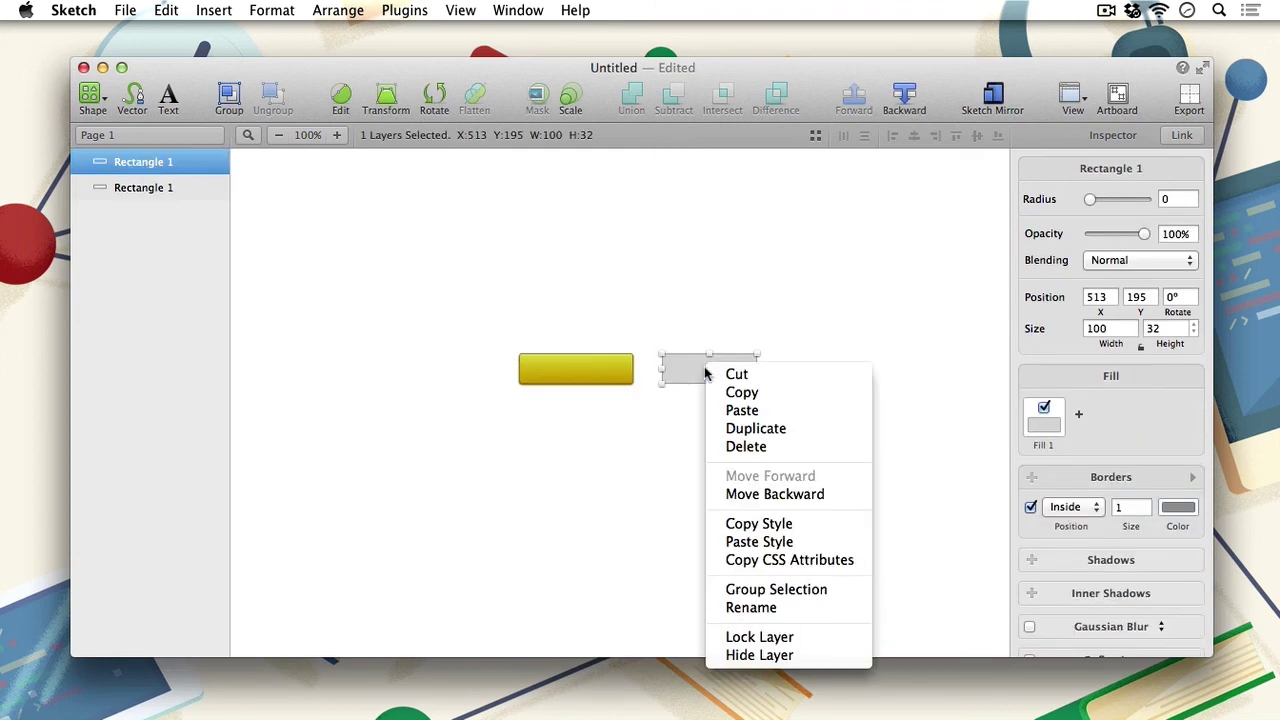
pyautogui.click(760, 542)
pyautogui.click(790, 502)
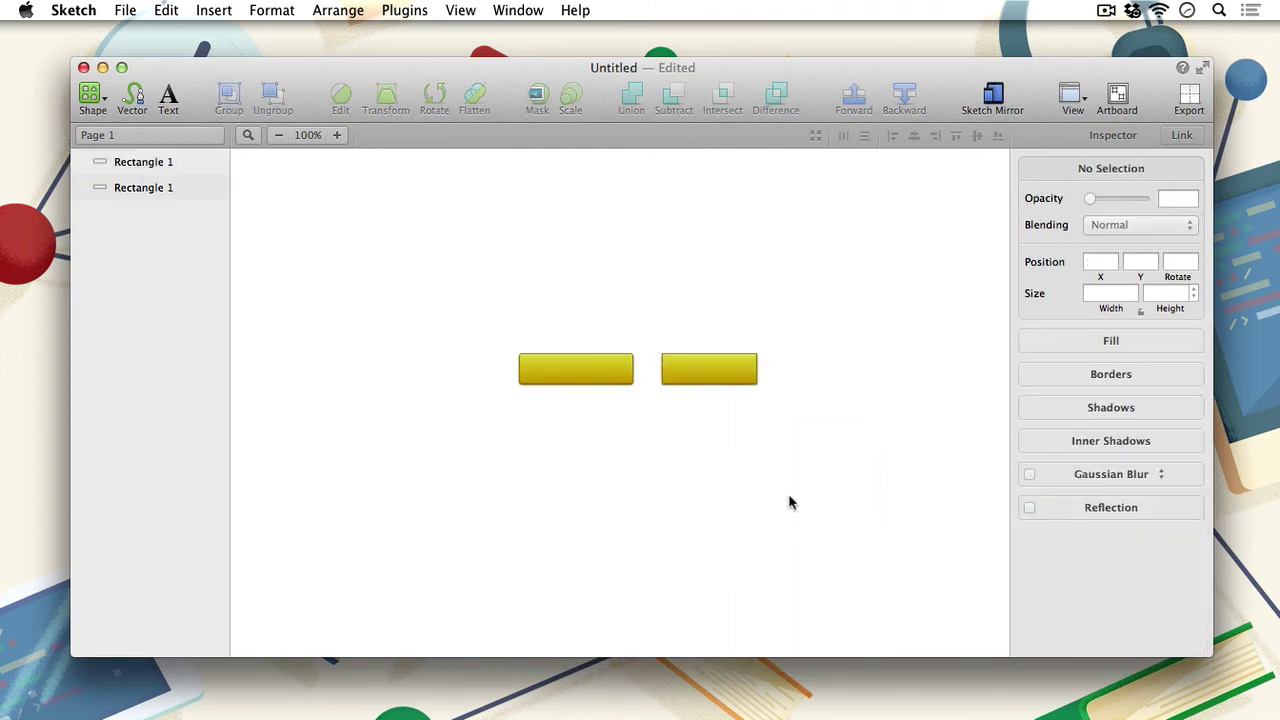
# - Give the right rectangle a corner radius of 3
pyautogui.click(715, 370)
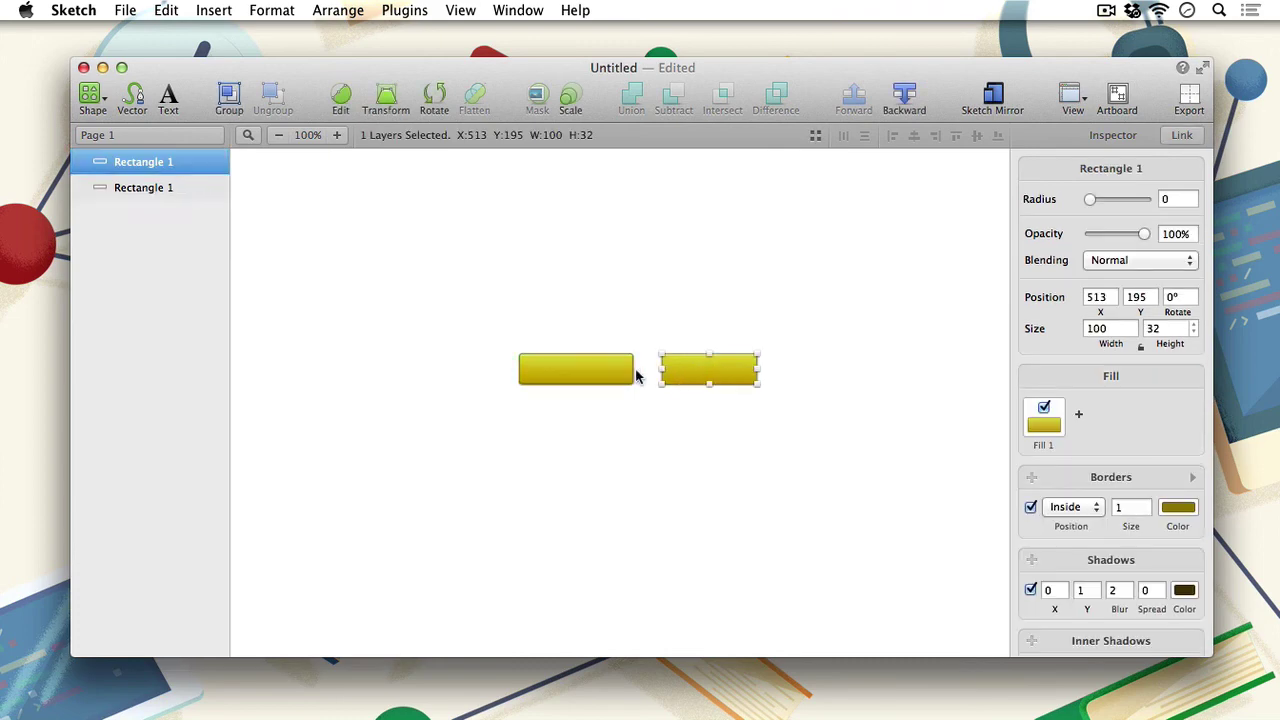
pyautogui.click(1178, 198)
pyautogui.write('3')
pyautogui.press('Return')
pyautogui.click(742, 436)
# - Raise the right rectangle's radius to about 37 for pill-shaped ends, then compare both buttons
pyautogui.click(704, 363)
pyautogui.moveTo(1099, 199); pyautogui.dragTo(1157, 201)
pyautogui.click(846, 326)
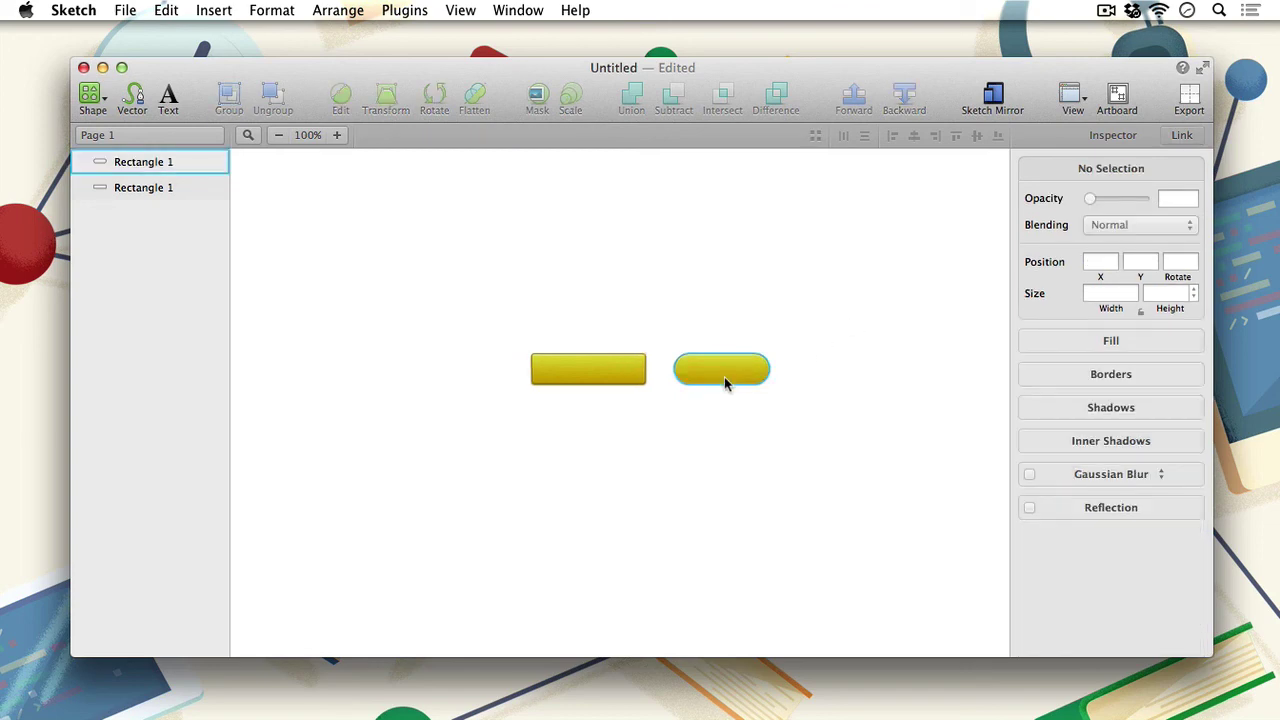
pyautogui.moveTo(772, 428); pyautogui.dragTo(640, 370)
pyautogui.click(563, 326)
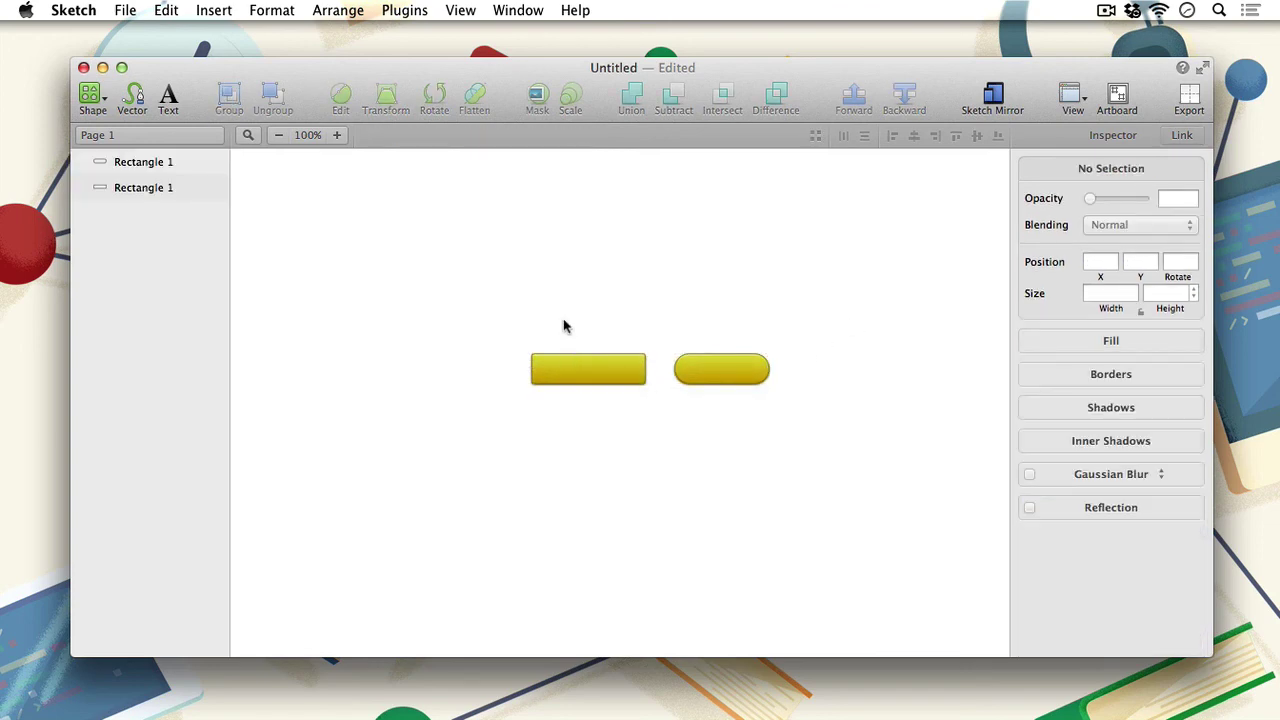